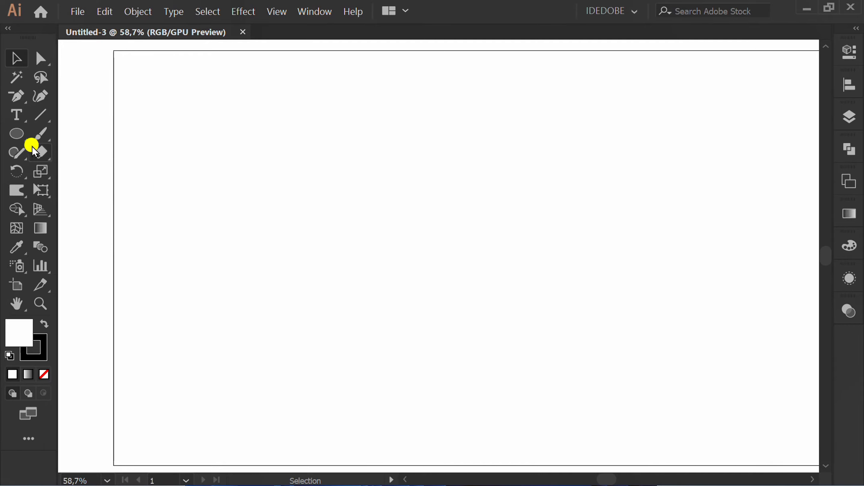
- Create a circle 350 pt wide and 350 pt high with the Ellipse tool
{"action": "left_click_drag", "start_coordinate": [18, 134], "coordinate": [111, 173]}
{"action": "left_click", "coordinate": [399, 243]}
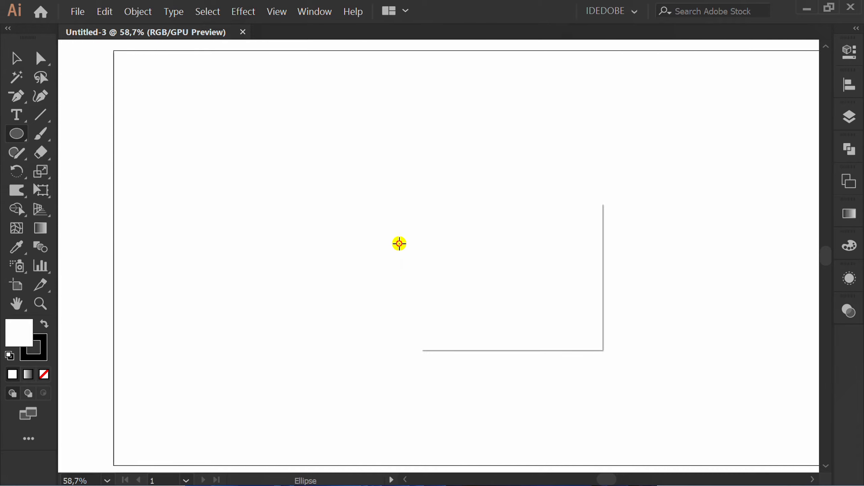
{"action": "type", "text": "350"}
{"action": "key", "text": "Tab"}
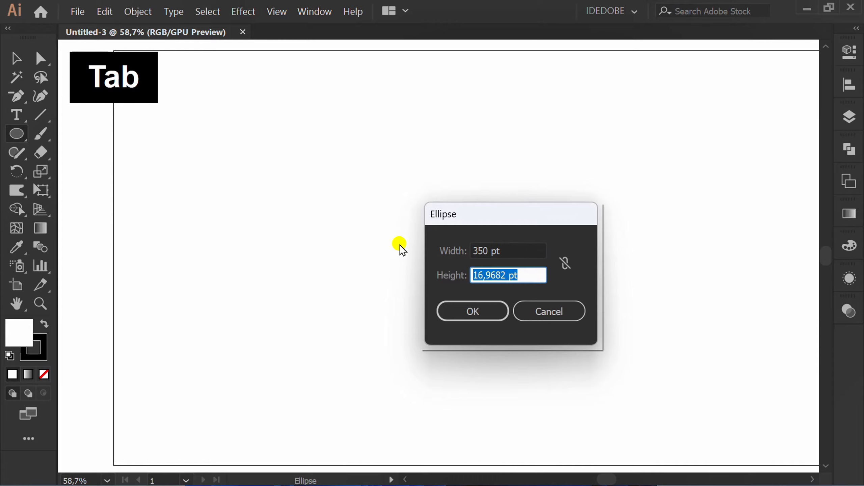
{"action": "type", "text": "350"}
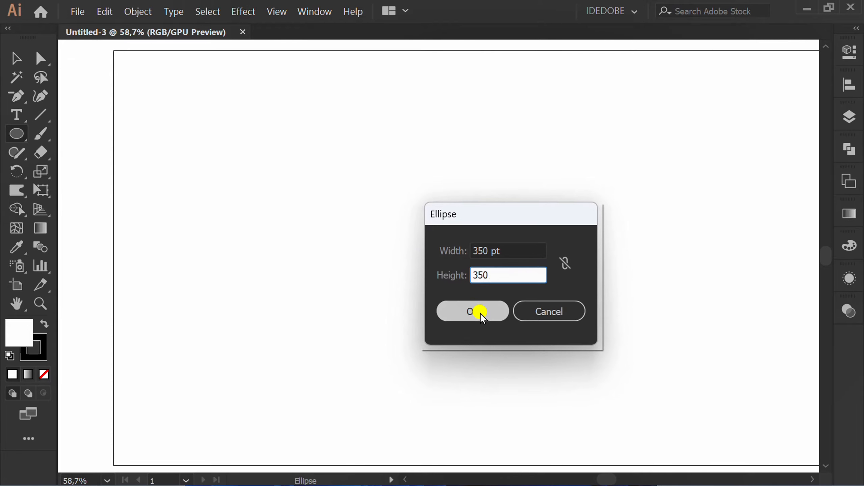
{"action": "left_click", "coordinate": [482, 314]}
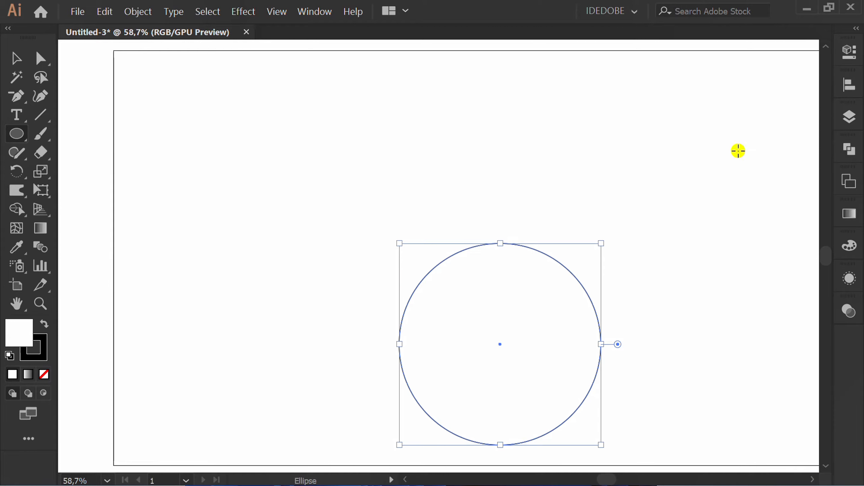
- Centre the large circle horizontally and vertically on the artboard
{"action": "left_click", "coordinate": [847, 84]}
{"action": "left_click", "coordinate": [691, 110]}
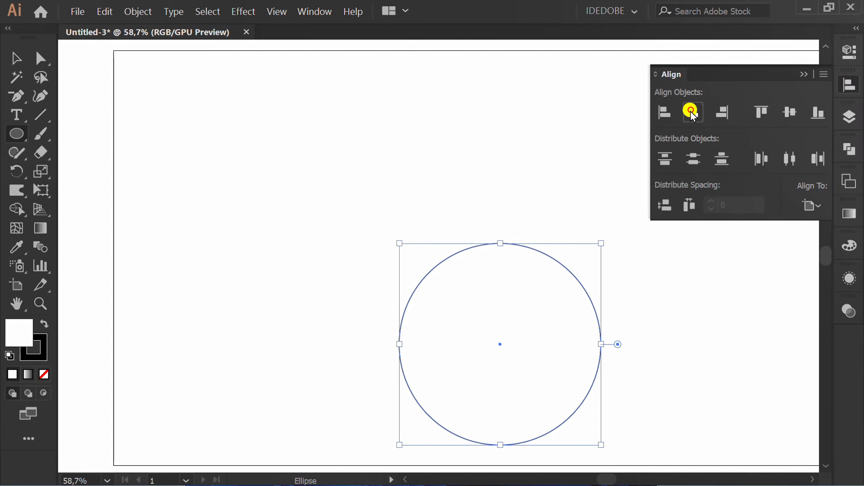
{"action": "left_click", "coordinate": [790, 112]}
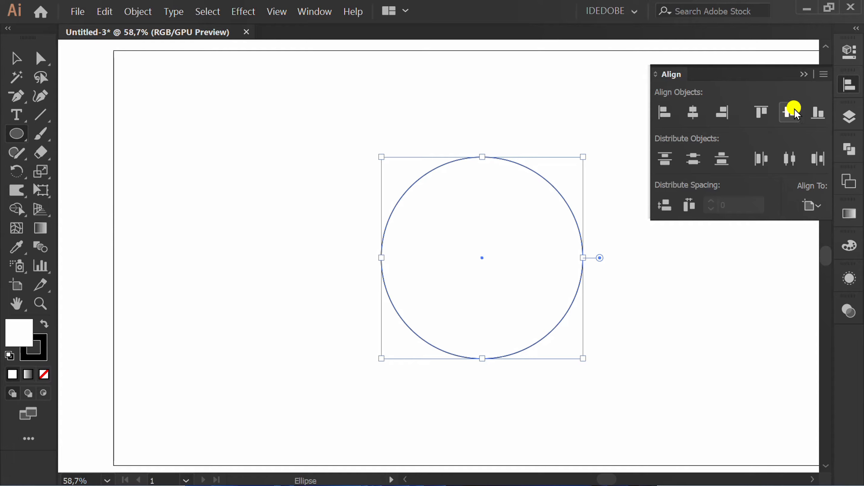
{"action": "left_click", "coordinate": [802, 75]}
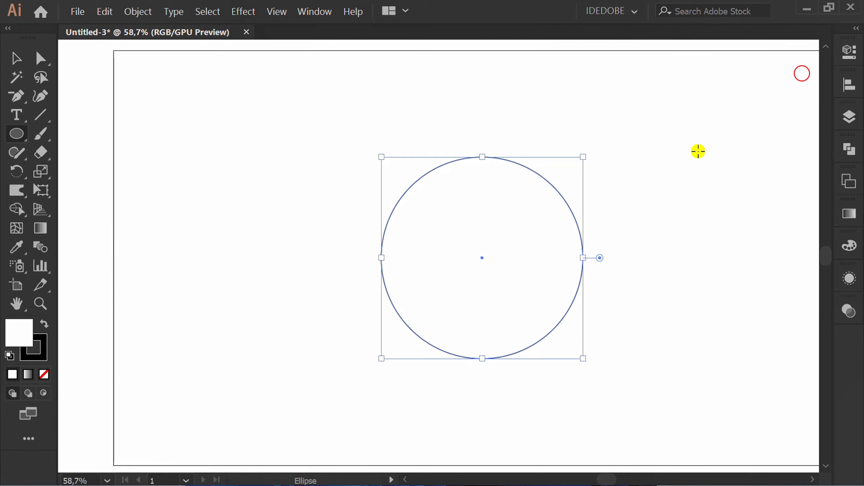
- Create a 35 x 35 pt circle and place it above the large circle, towards its upper left
{"action": "left_click", "coordinate": [272, 165]}
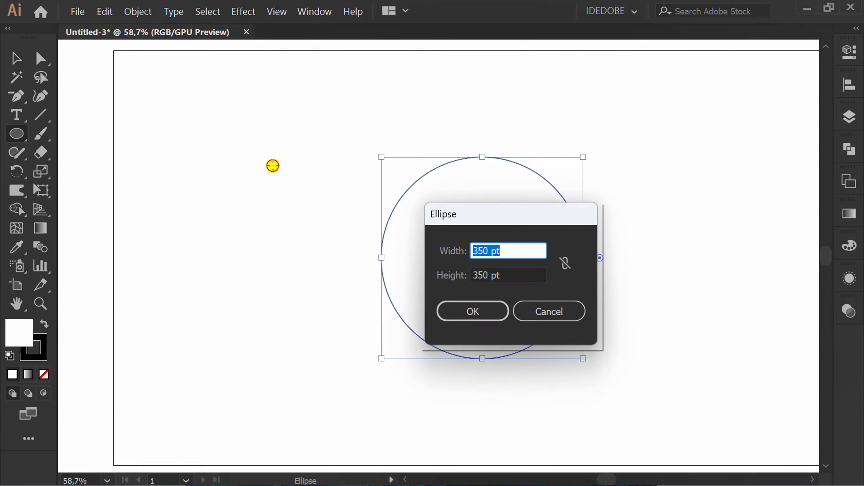
{"action": "type", "text": "35"}
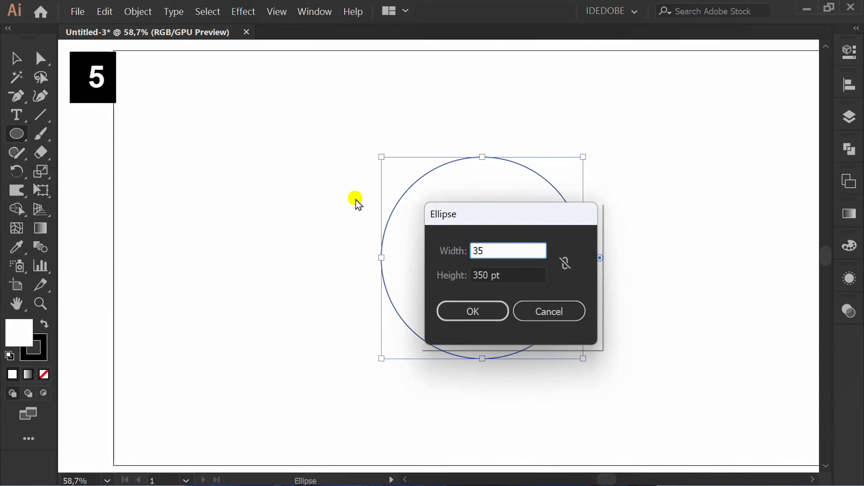
{"action": "left_click", "coordinate": [449, 275]}
{"action": "type", "text": "35"}
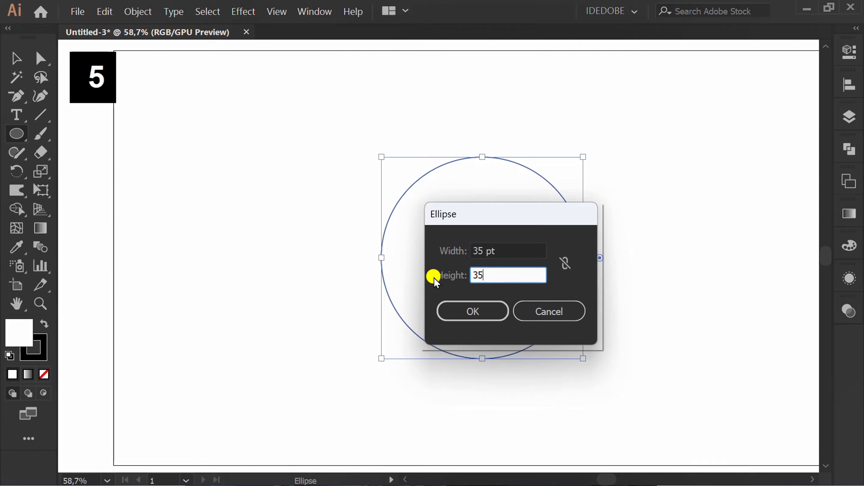
{"action": "left_click", "coordinate": [466, 307]}
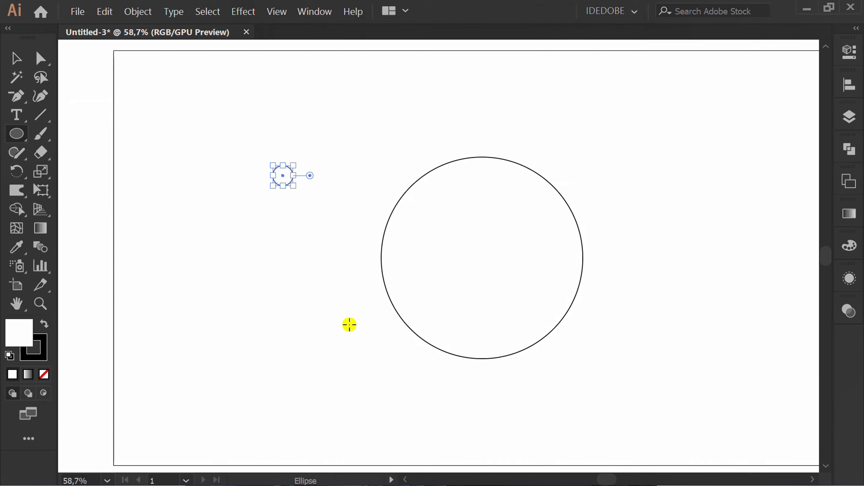
{"action": "left_click_drag", "start_coordinate": [282, 177], "coordinate": [403, 115]}
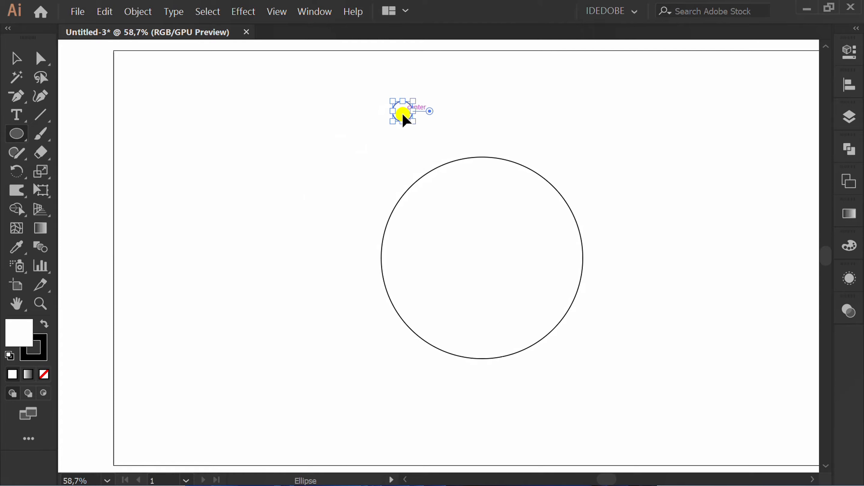
- Give the small circle a yellow fill and set its stroke to None
{"action": "left_click", "coordinate": [850, 53]}
{"action": "left_click", "coordinate": [650, 209]}
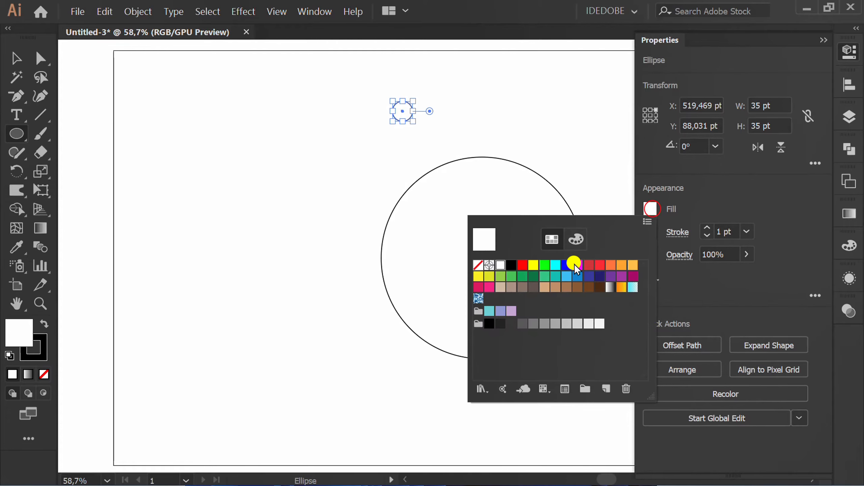
{"action": "left_click", "coordinate": [481, 277]}
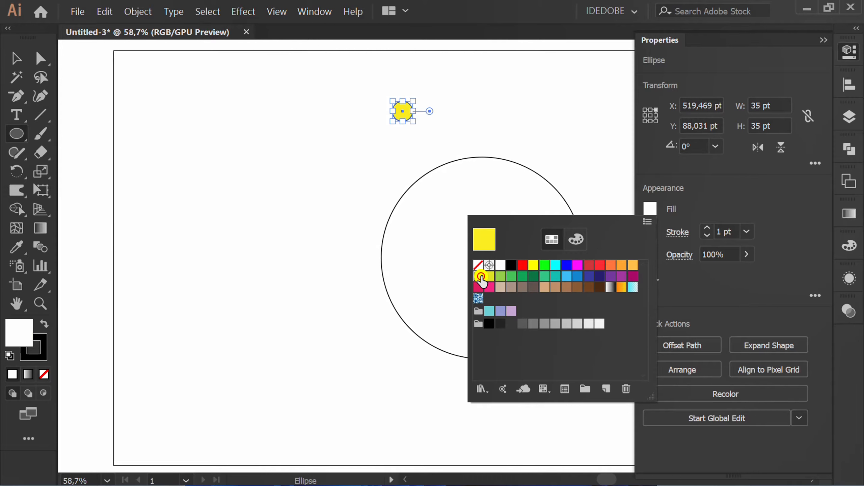
{"action": "left_click", "coordinate": [725, 192]}
{"action": "left_click", "coordinate": [653, 231]}
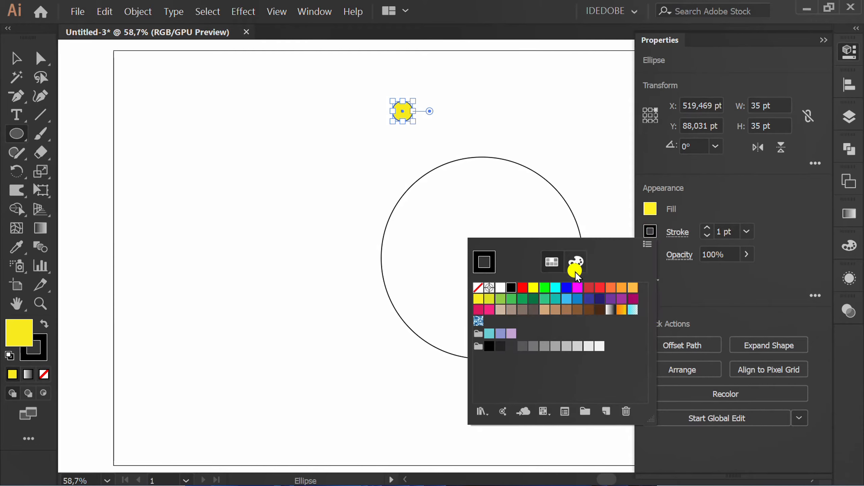
{"action": "left_click", "coordinate": [478, 288]}
{"action": "left_click", "coordinate": [332, 302]}
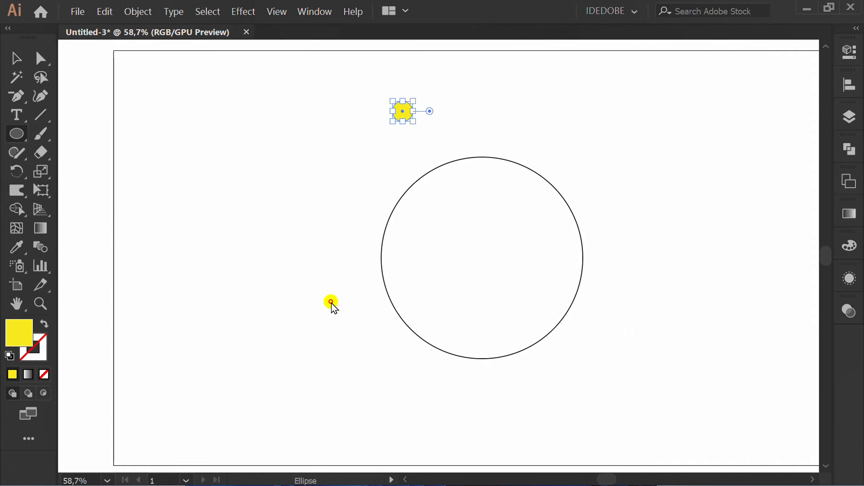
- Copy the yellow circle 100 pt horizontally and 0 pt vertically, and repeat the transformation once to make a row of three
{"action": "scroll", "coordinate": [436, 131], "scroll_direction": "up", "scroll_amount": 3}
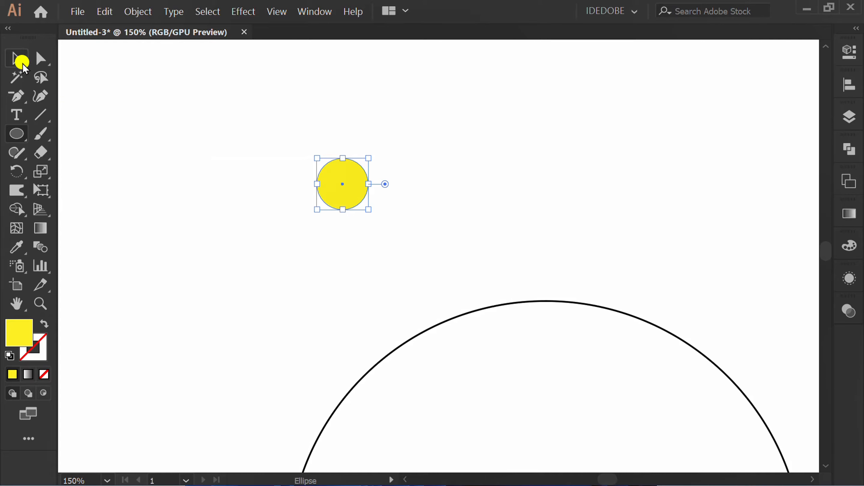
{"action": "double_click", "coordinate": [22, 63]}
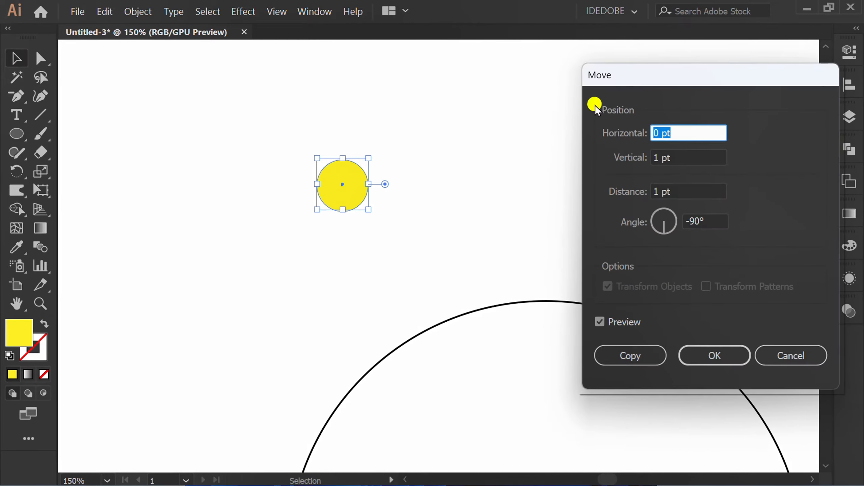
{"action": "left_click_drag", "start_coordinate": [680, 80], "coordinate": [674, 52]}
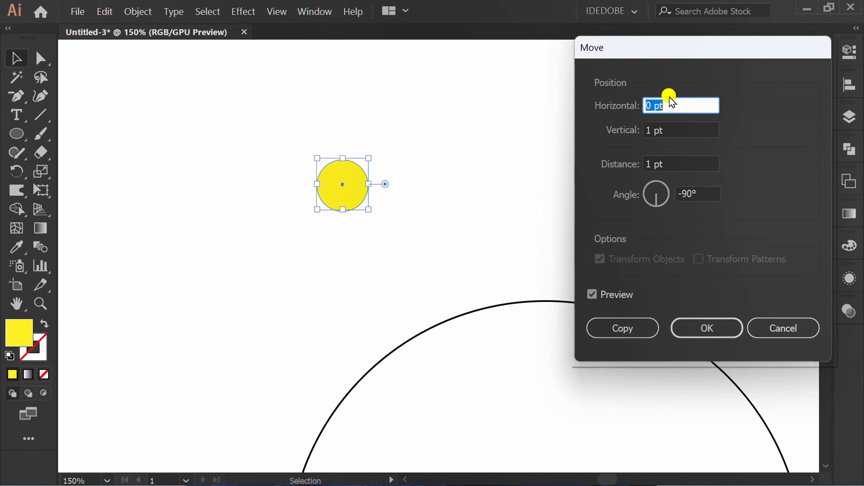
{"action": "type", "text": "100"}
{"action": "left_click", "coordinate": [679, 130]}
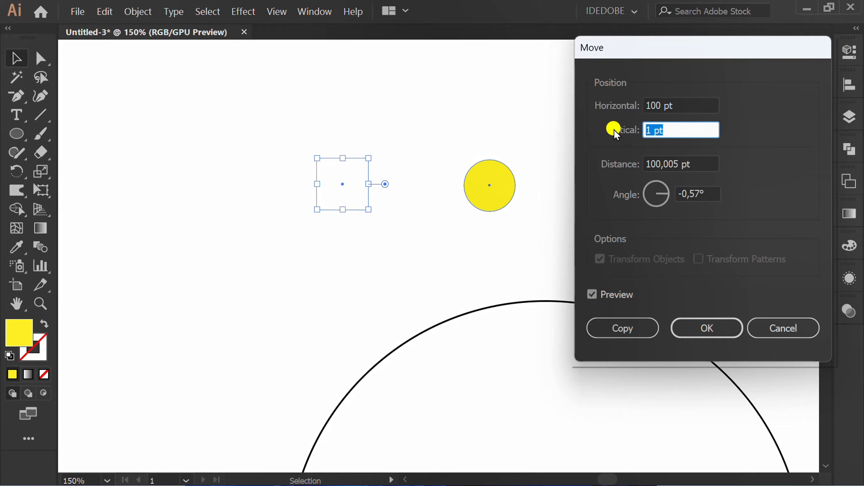
{"action": "type", "text": "0"}
{"action": "left_click", "coordinate": [714, 197]}
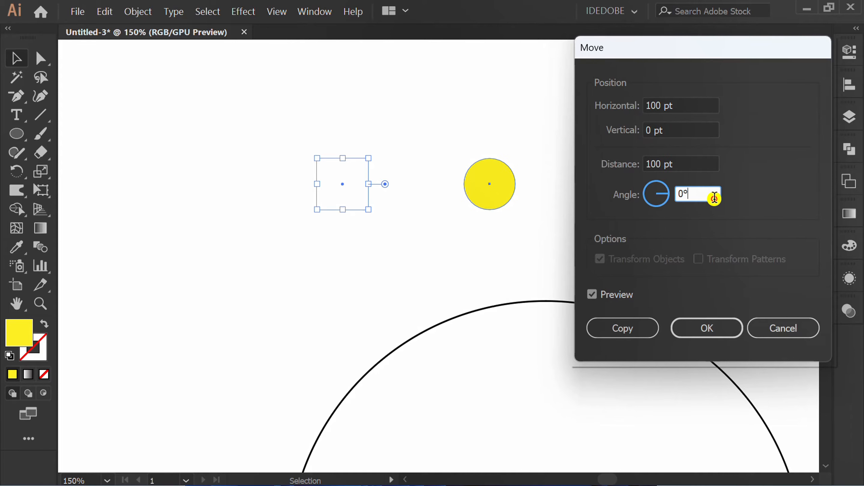
{"action": "left_click", "coordinate": [618, 327]}
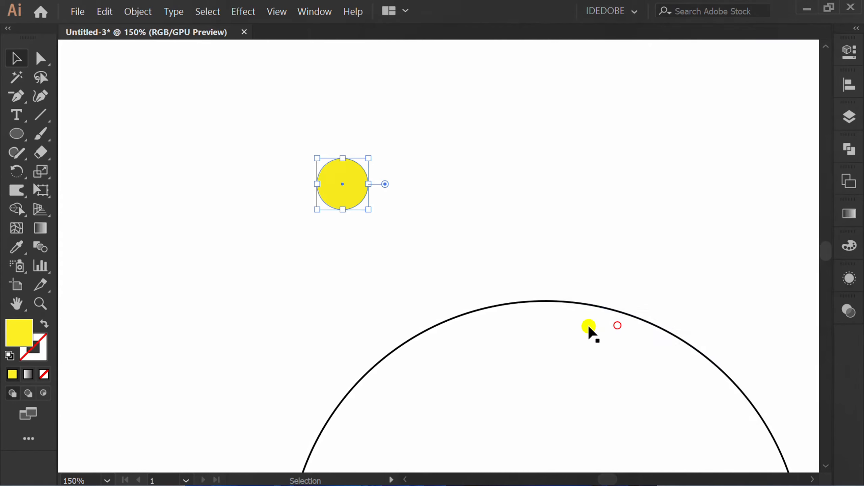
{"action": "key", "text": "ctrl+d"}
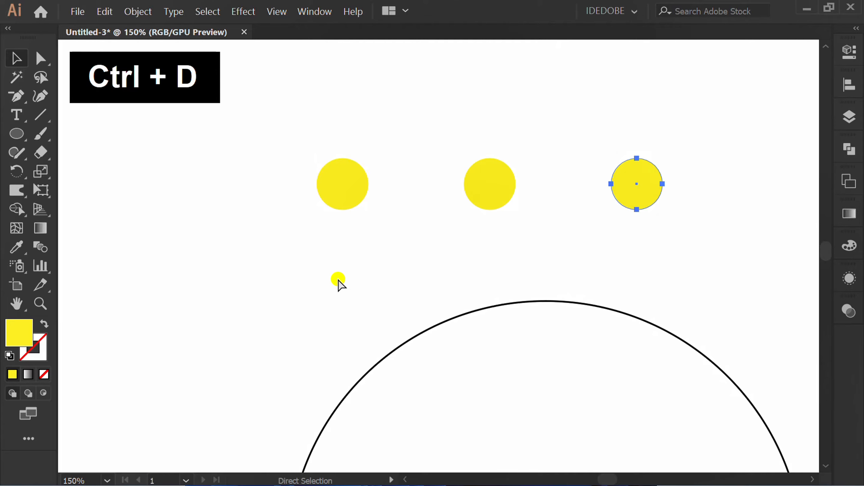
{"action": "left_click", "coordinate": [342, 280]}
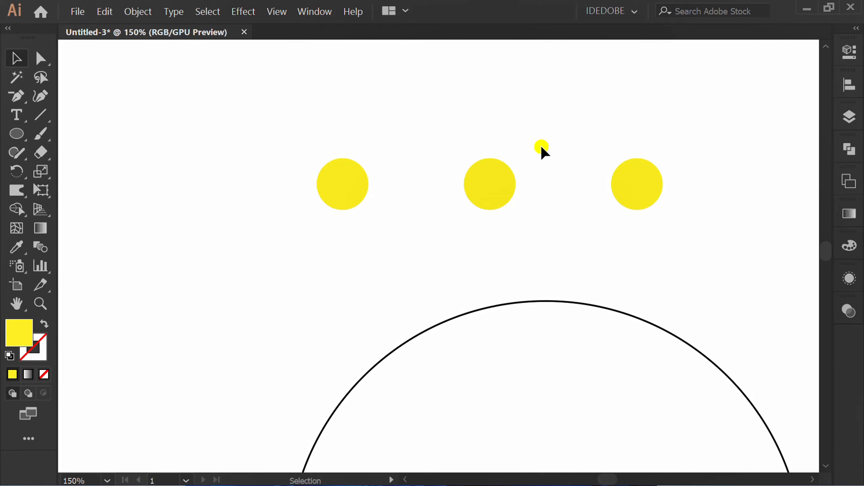
- Change the fill of the middle small circle to pink
{"action": "key", "text": "space"}
{"action": "left_click_drag", "start_coordinate": [577, 152], "coordinate": [301, 223]}
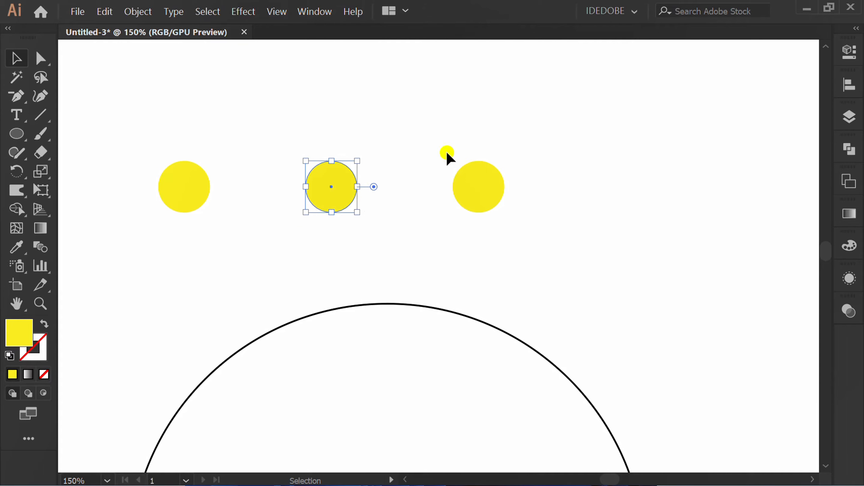
{"action": "left_click", "coordinate": [850, 51]}
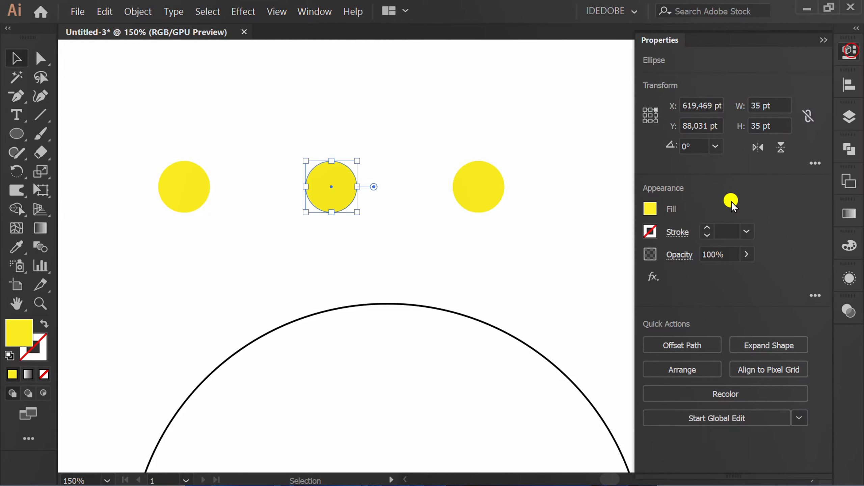
{"action": "left_click", "coordinate": [650, 208]}
{"action": "left_click", "coordinate": [489, 288]}
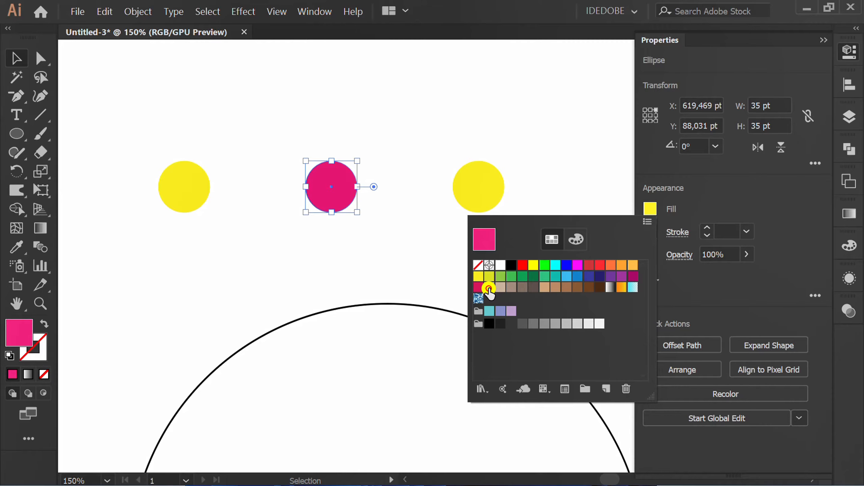
{"action": "left_click", "coordinate": [755, 193]}
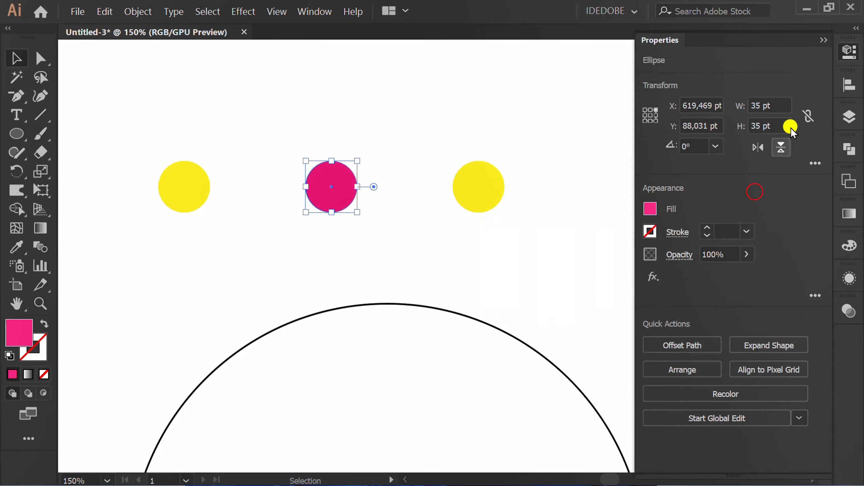
{"action": "left_click", "coordinate": [822, 40]}
- Change the fill of the rightmost small circle to cyan
{"action": "left_click", "coordinate": [598, 148]}
{"action": "left_click_drag", "start_coordinate": [536, 135], "coordinate": [467, 226]}
{"action": "left_click", "coordinate": [849, 52]}
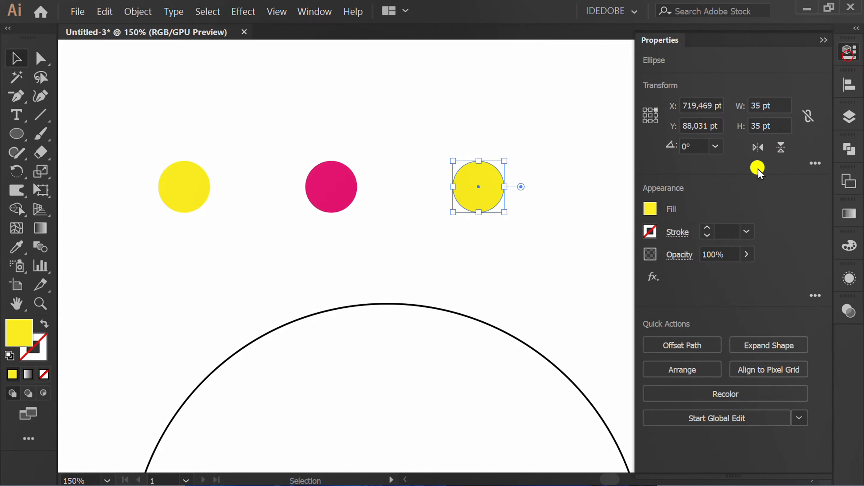
{"action": "left_click", "coordinate": [658, 208]}
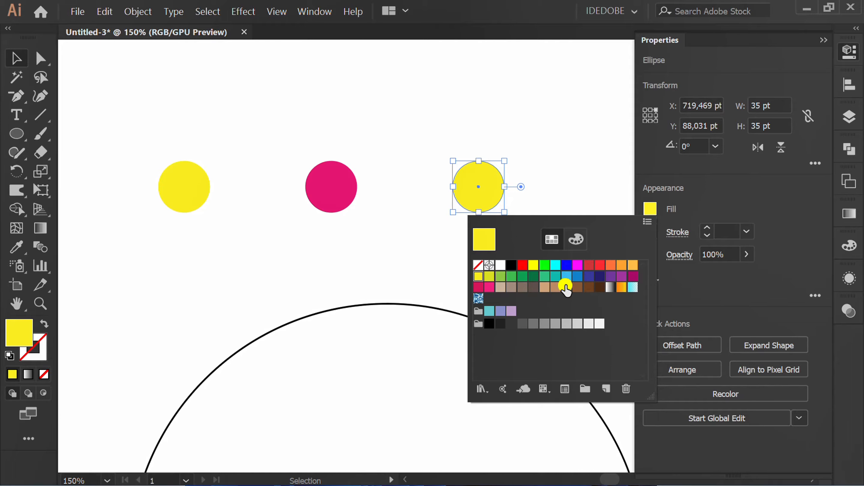
{"action": "left_click", "coordinate": [557, 265]}
{"action": "left_click", "coordinate": [740, 184]}
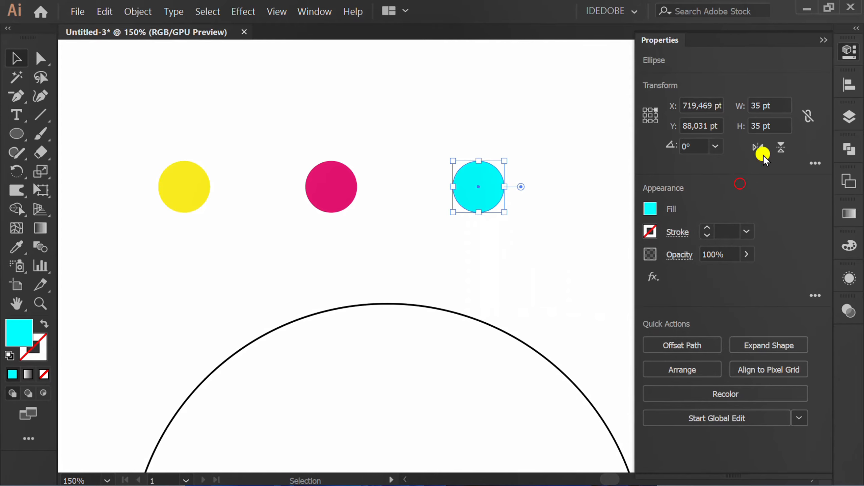
{"action": "left_click", "coordinate": [823, 40]}
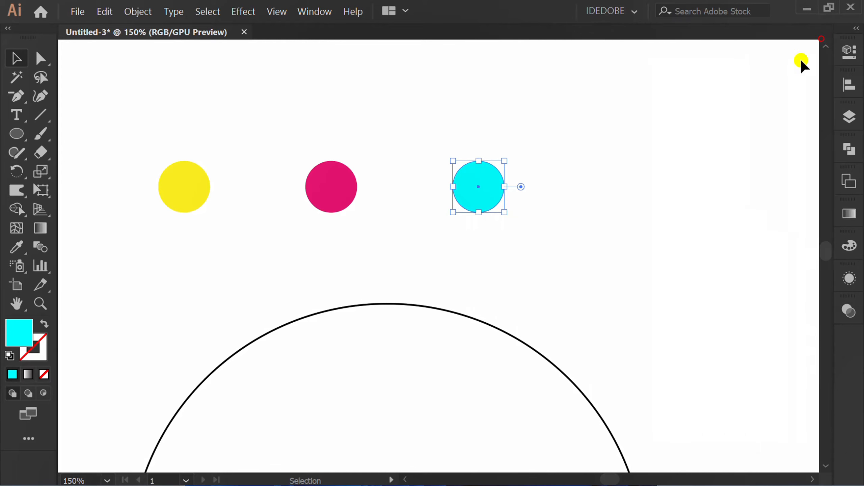
- Set the blend spacing to Smooth Color in the Blend Options, with nothing selected
{"action": "left_click", "coordinate": [307, 259]}
{"action": "left_click", "coordinate": [138, 11]}
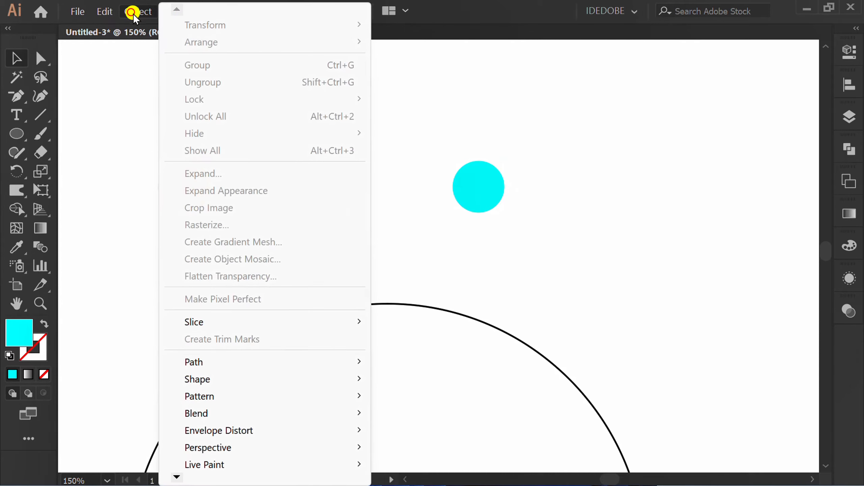
{"action": "mouse_move", "coordinate": [301, 411]}
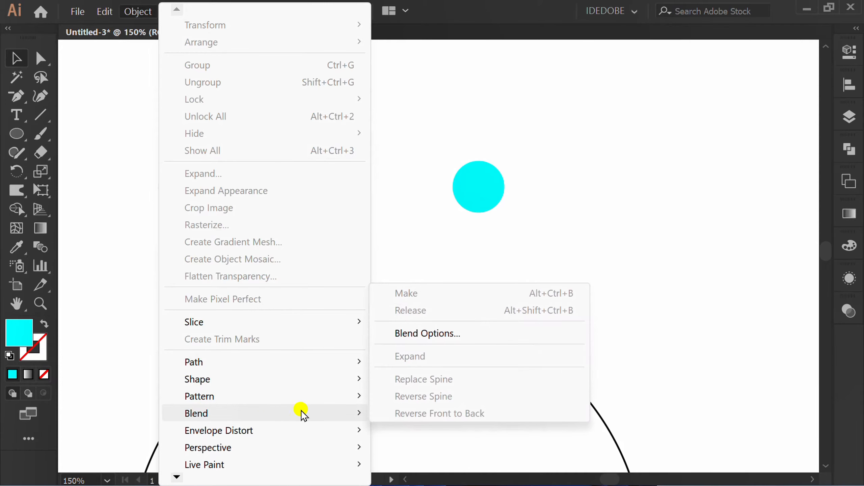
{"action": "left_click", "coordinate": [448, 335]}
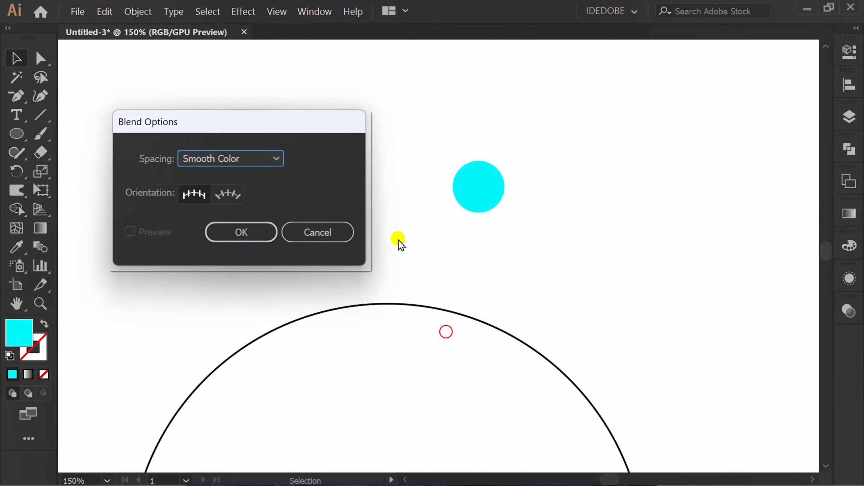
{"action": "left_click_drag", "start_coordinate": [296, 123], "coordinate": [436, 115]}
{"action": "left_click", "coordinate": [385, 151]}
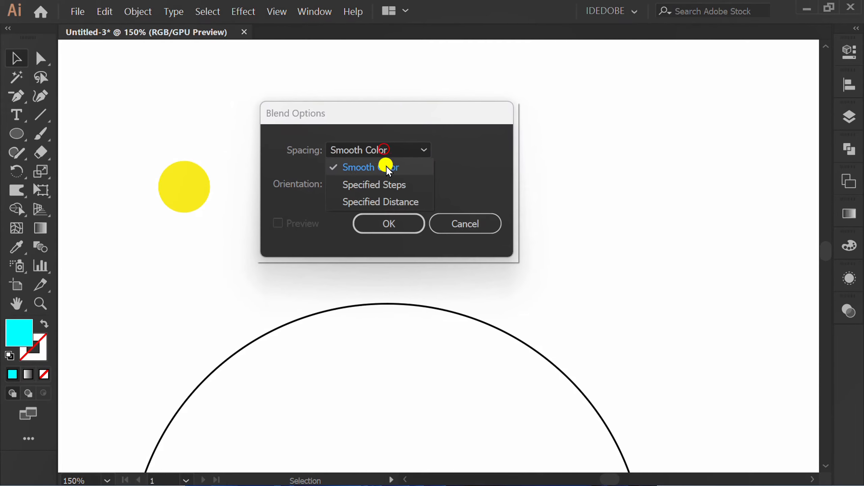
{"action": "left_click", "coordinate": [359, 166]}
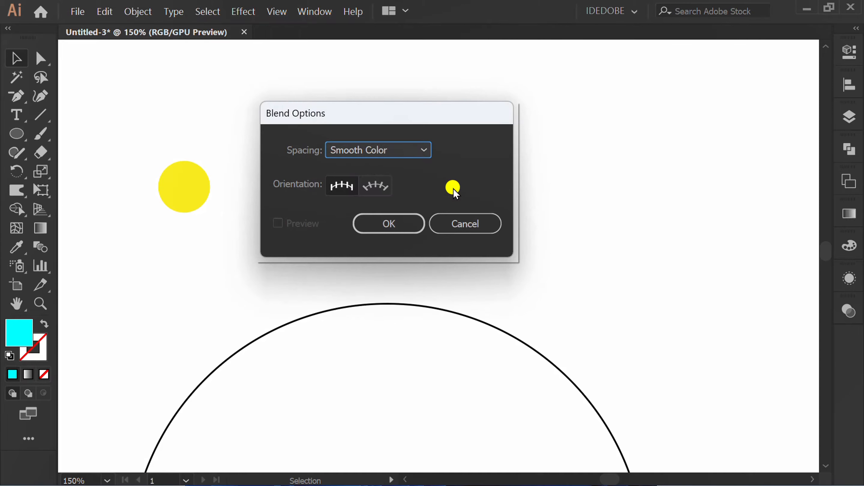
{"action": "left_click", "coordinate": [381, 226]}
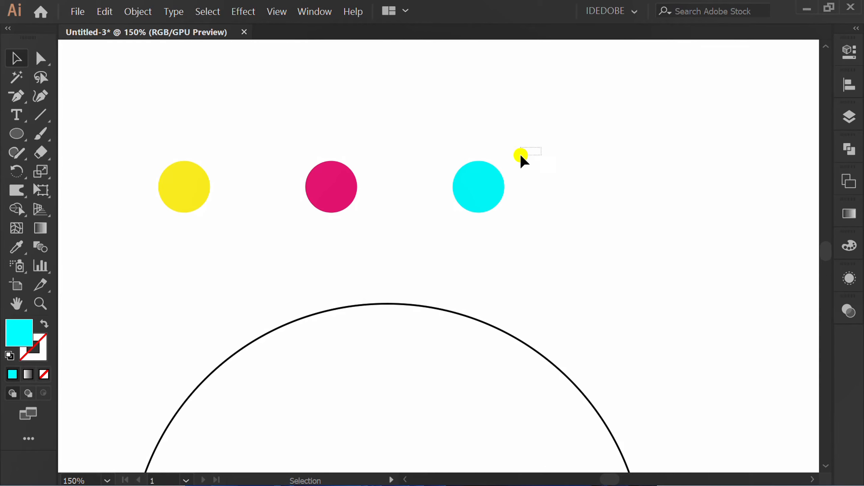
- Make a blend from the yellow, pink and cyan circles, and deselect it
{"action": "left_click_drag", "start_coordinate": [520, 156], "coordinate": [163, 232]}
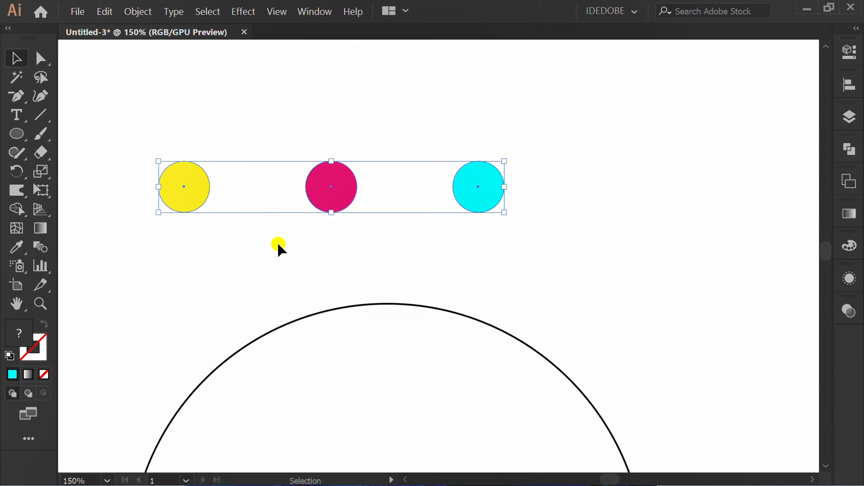
{"action": "key", "text": "ctrl+alt+b"}
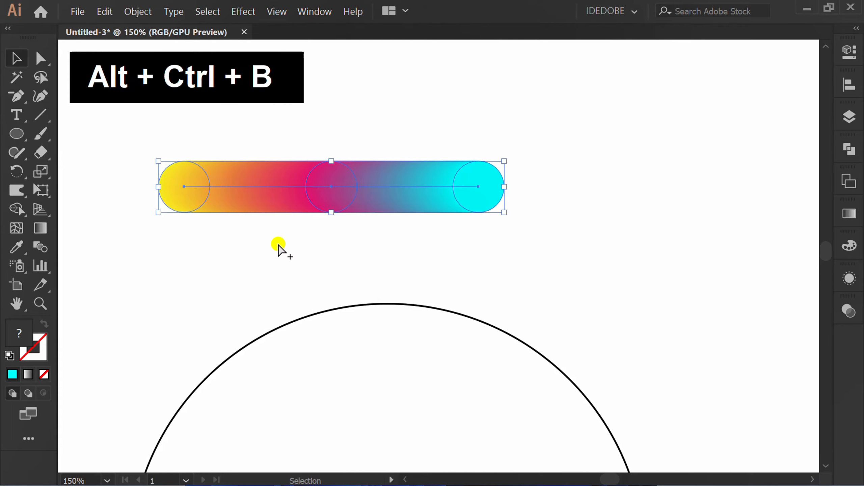
{"action": "left_click", "coordinate": [277, 242]}
- Delete the upper-left quarter segment of the large circle to leave an open three-quarter arc
{"action": "key", "text": "ctrl+0"}
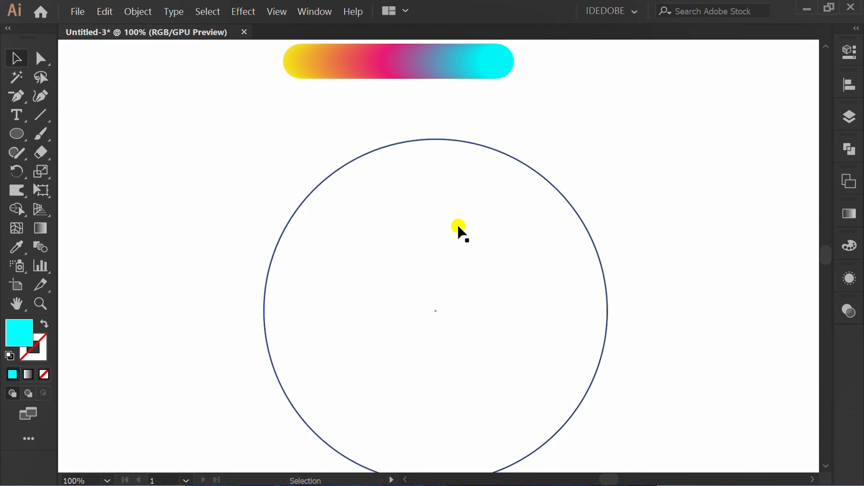
{"action": "key", "text": "a"}
{"action": "mouse_move", "coordinate": [398, 123]}
{"action": "left_mouse_down"}
{"action": "mouse_move", "coordinate": [307, 186]}
{"action": "mouse_move", "coordinate": [250, 199]}
{"action": "left_mouse_up"}
{"action": "key", "text": "Delete"}
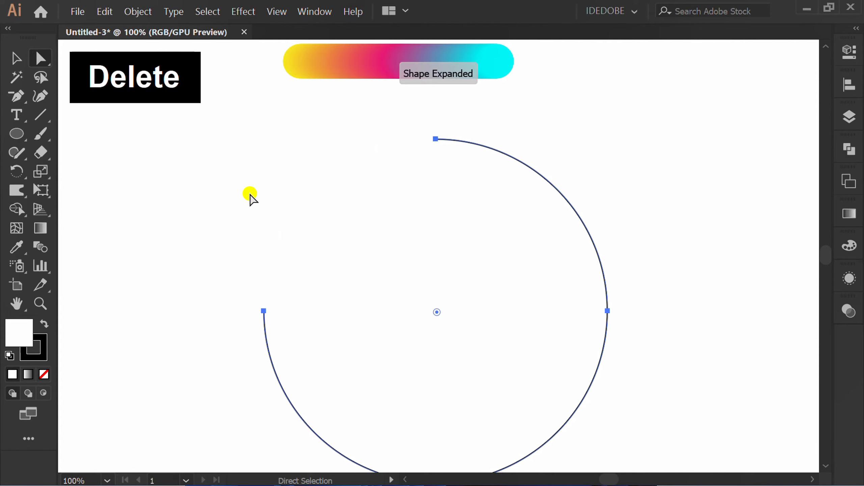
{"action": "left_click", "coordinate": [201, 268]}
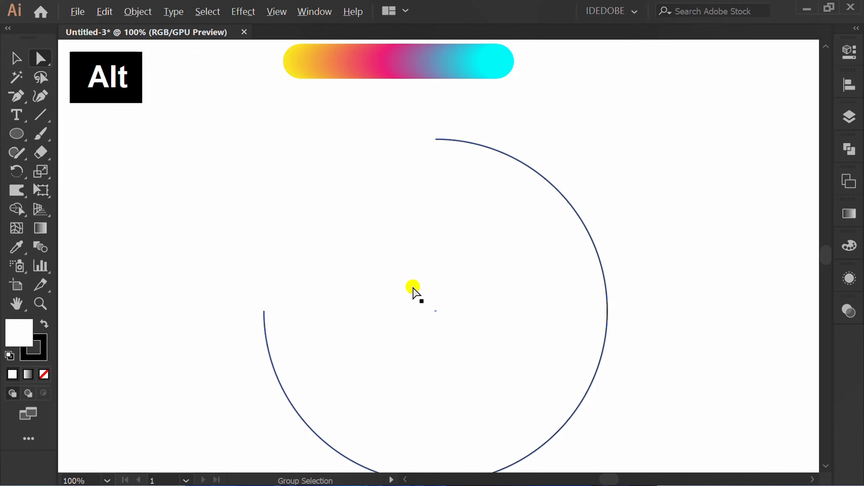
- Replace the spine of the color blend with the open three-quarter arc, and deselect the result
{"action": "scroll", "coordinate": [413, 289], "scroll_direction": "down", "scroll_amount": 1}
{"action": "key", "text": "v"}
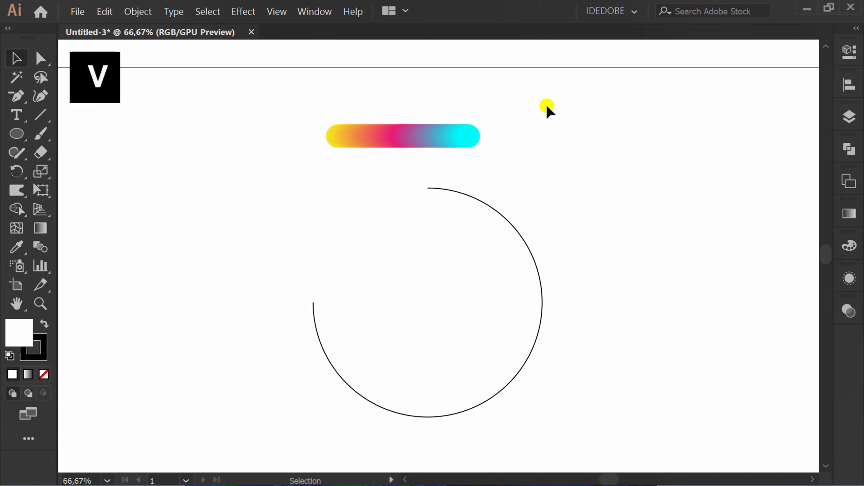
{"action": "left_click_drag", "start_coordinate": [555, 104], "coordinate": [277, 383]}
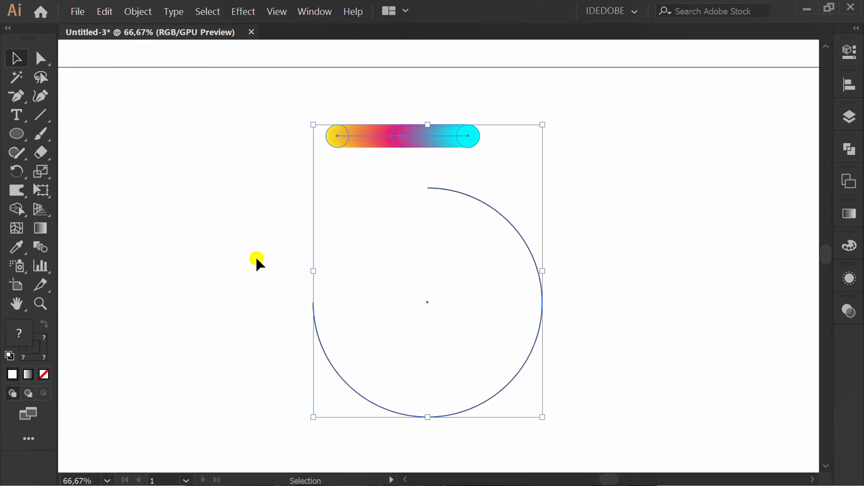
{"action": "left_click", "coordinate": [130, 13]}
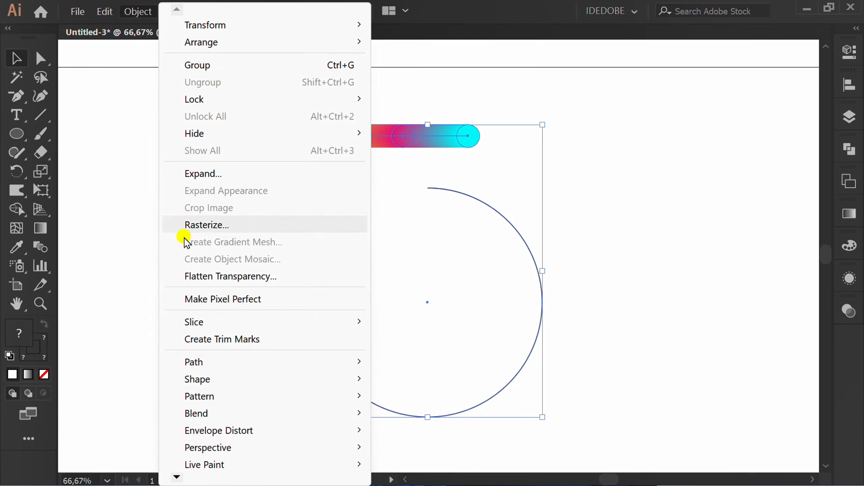
{"action": "mouse_move", "coordinate": [251, 414]}
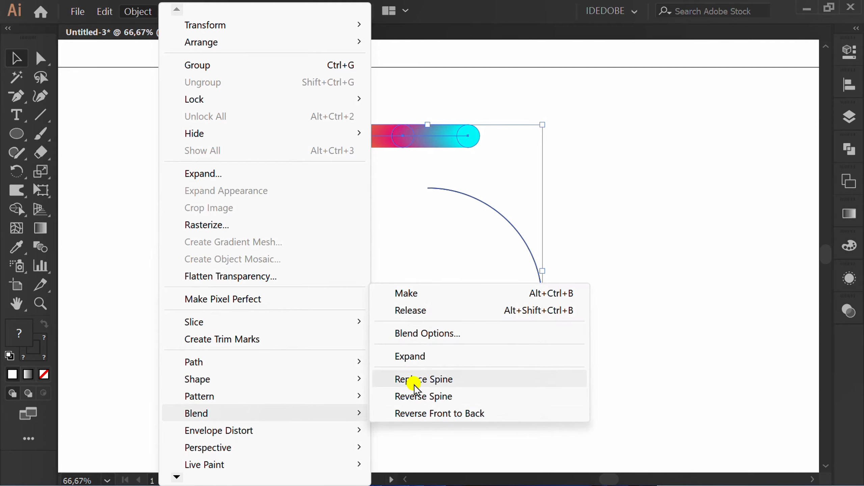
{"action": "left_click", "coordinate": [468, 379]}
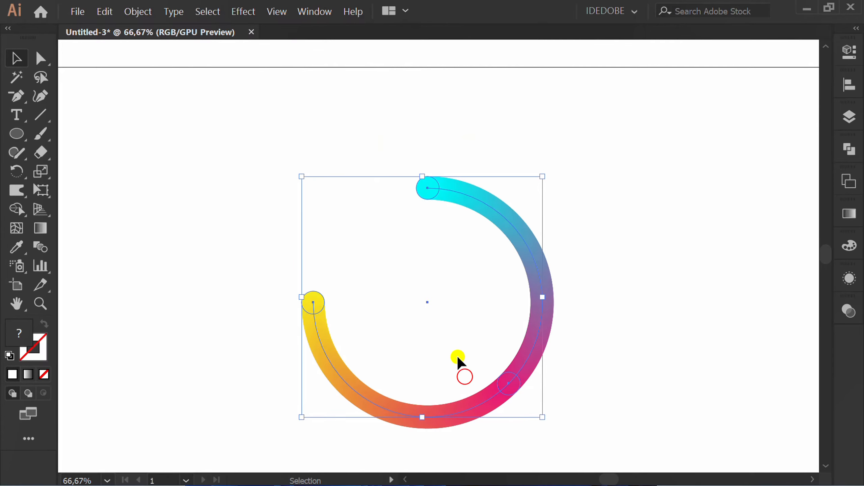
{"action": "scroll", "coordinate": [472, 313], "scroll_direction": "down", "scroll_amount": 2}
{"action": "left_click", "coordinate": [600, 267]}
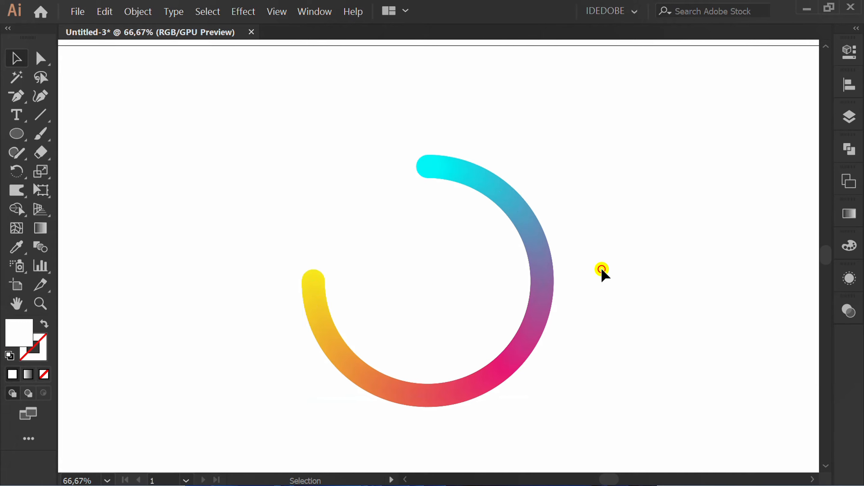
- Create a circle 350 pt wide and 350 pt high with the Ellipse tool
{"action": "left_click", "coordinate": [16, 135]}
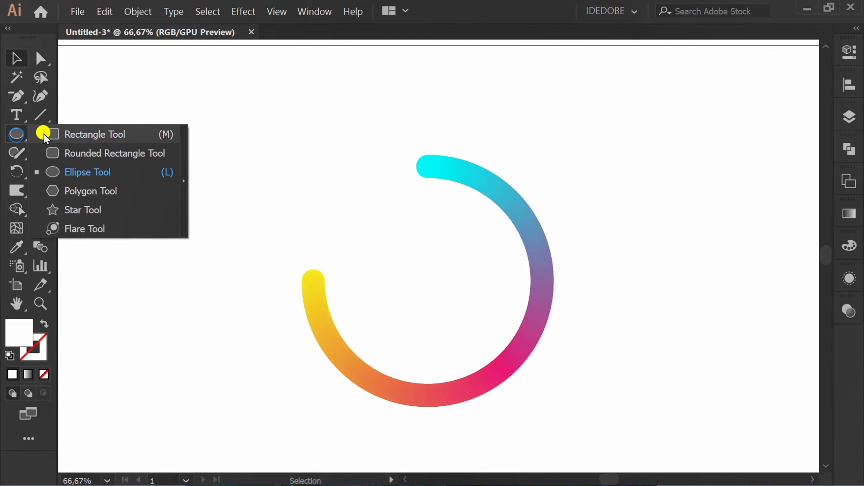
{"action": "left_click", "coordinate": [115, 172]}
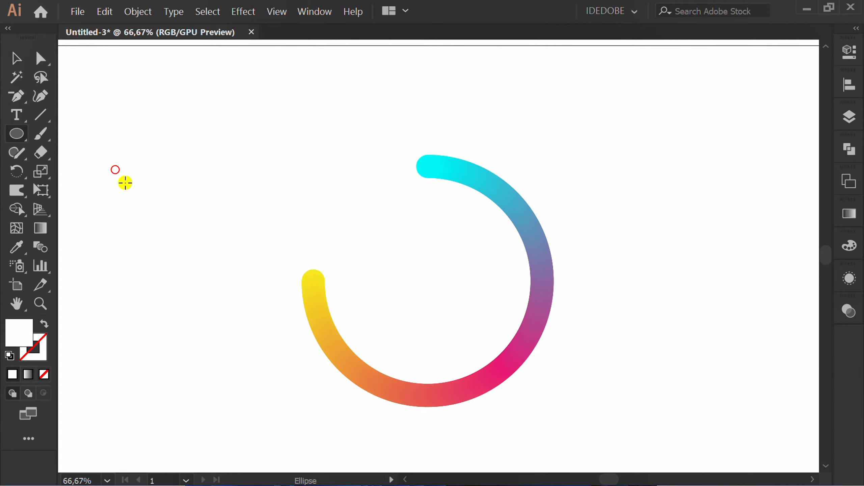
{"action": "left_click", "coordinate": [422, 264]}
{"action": "type", "text": "350"}
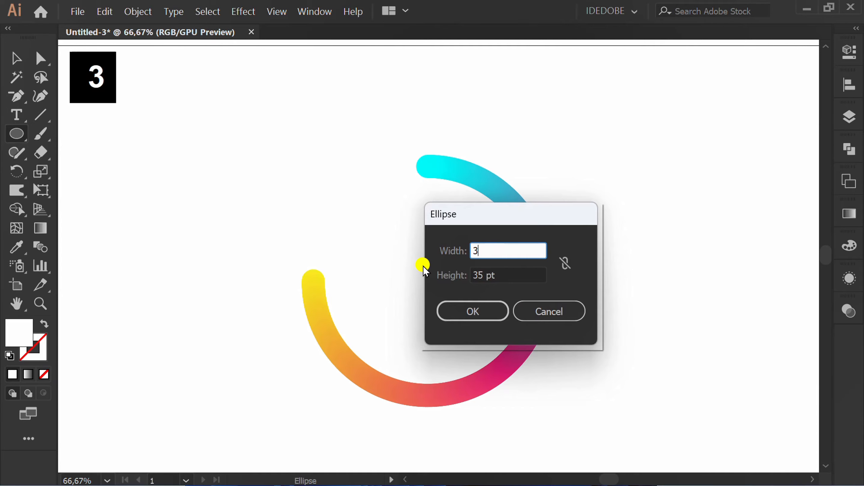
{"action": "key", "text": "Tab"}
{"action": "type", "text": "350"}
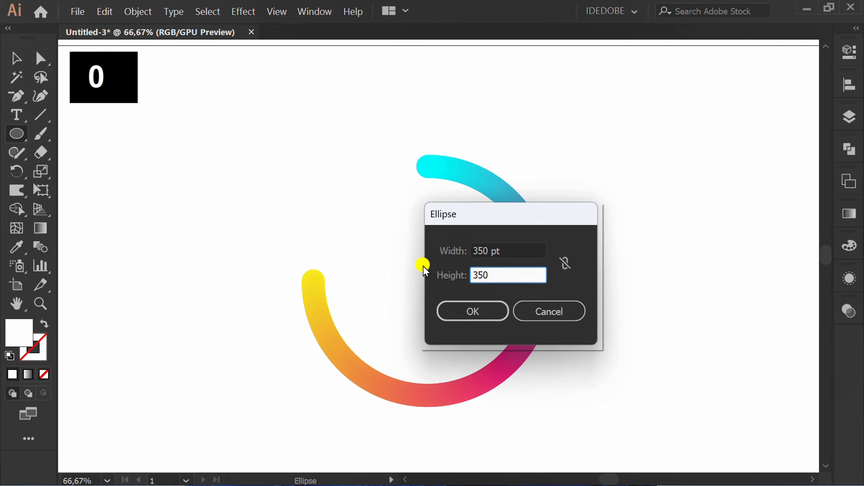
{"action": "left_click", "coordinate": [481, 313]}
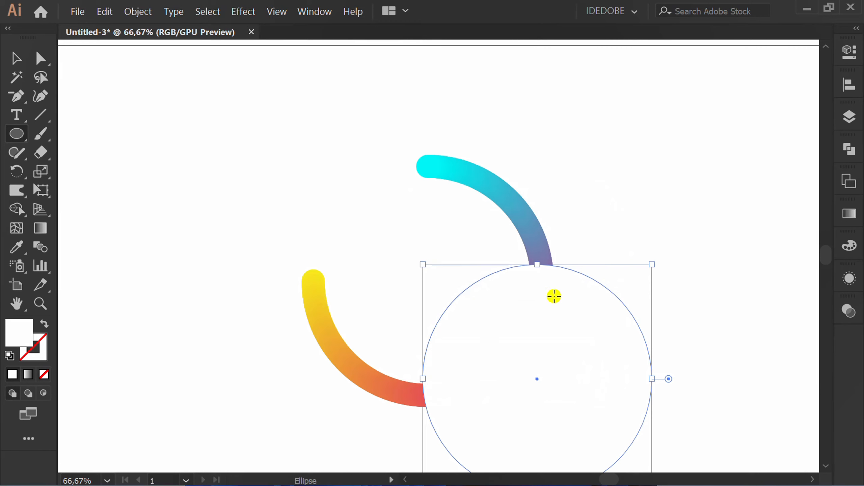
- Center the new circle horizontally and vertically on the artboard
{"action": "left_click", "coordinate": [849, 86]}
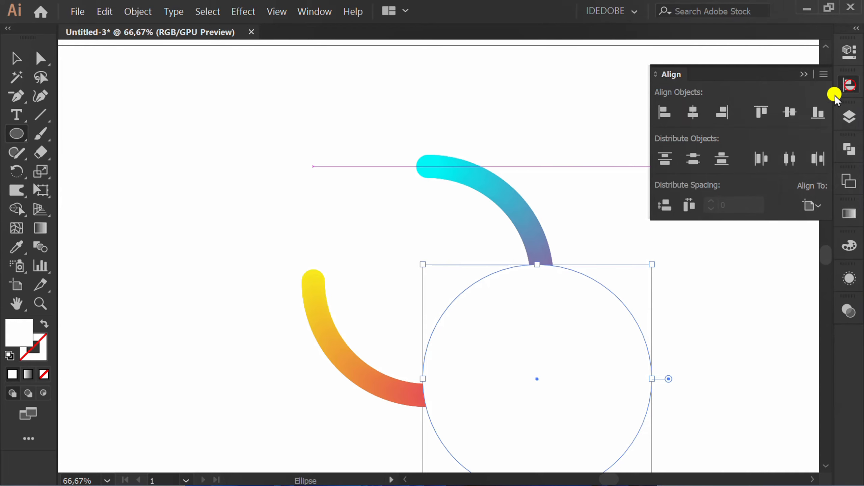
{"action": "left_click", "coordinate": [690, 114]}
{"action": "left_click", "coordinate": [789, 113]}
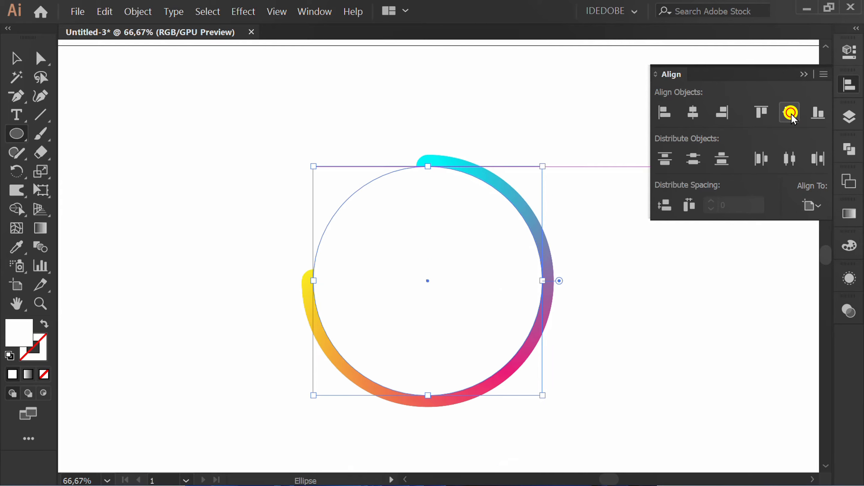
{"action": "left_click", "coordinate": [803, 75]}
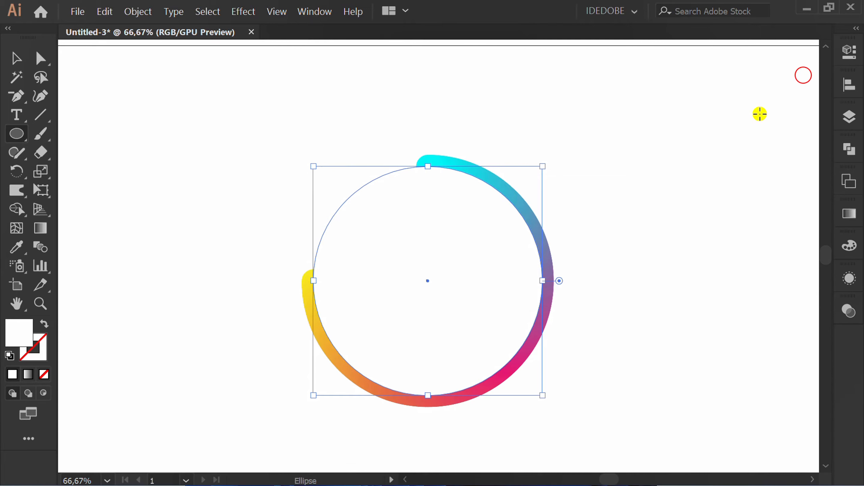
- Set the centered circle's fill to None and give it a light gray stroke
{"action": "left_click", "coordinate": [847, 52]}
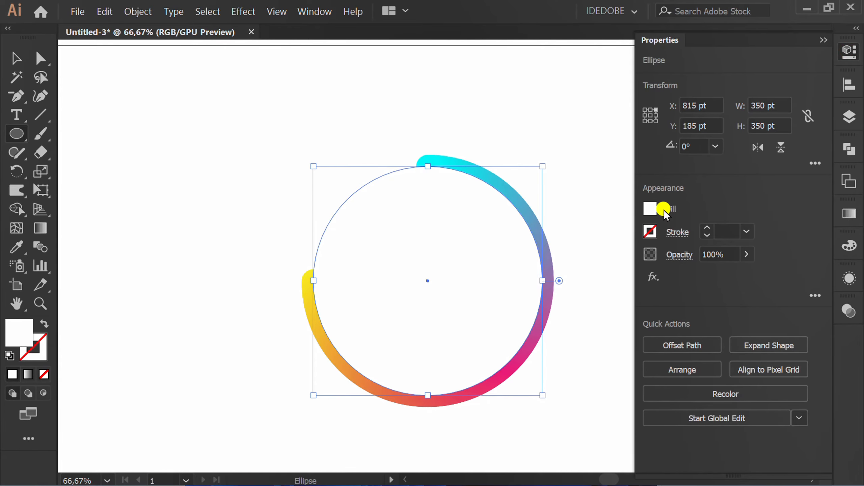
{"action": "left_click", "coordinate": [649, 208]}
{"action": "left_click", "coordinate": [478, 265]}
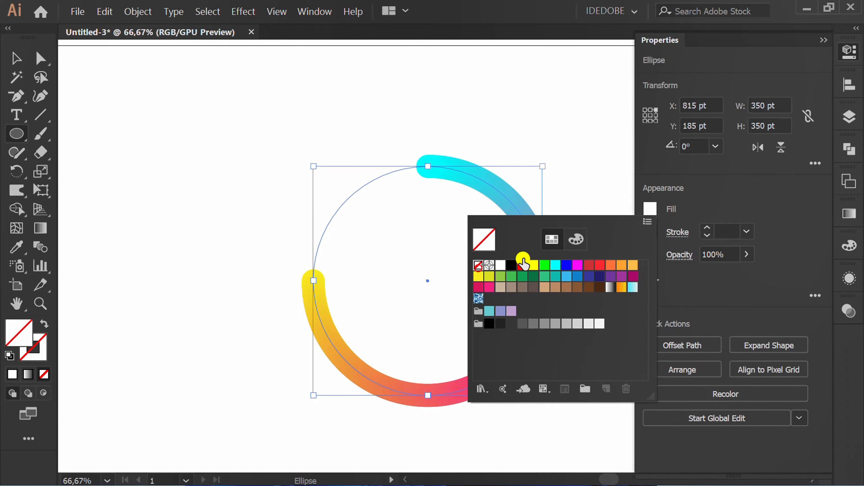
{"action": "left_click", "coordinate": [738, 201]}
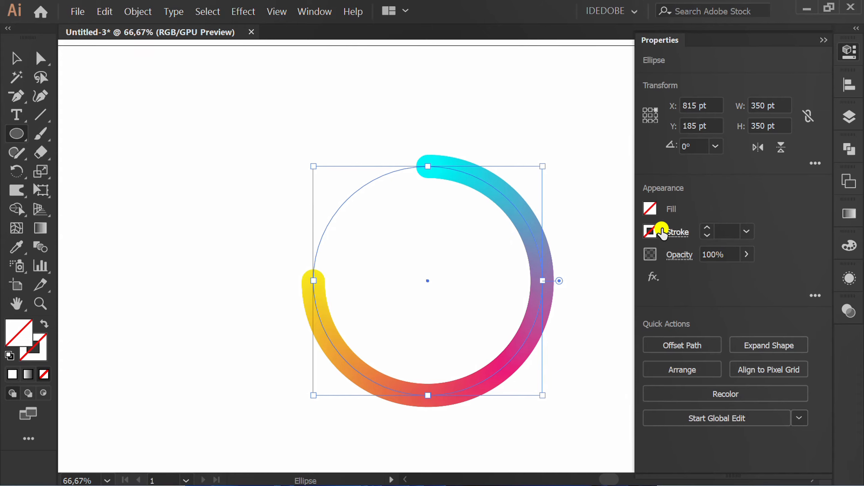
{"action": "left_click", "coordinate": [650, 232]}
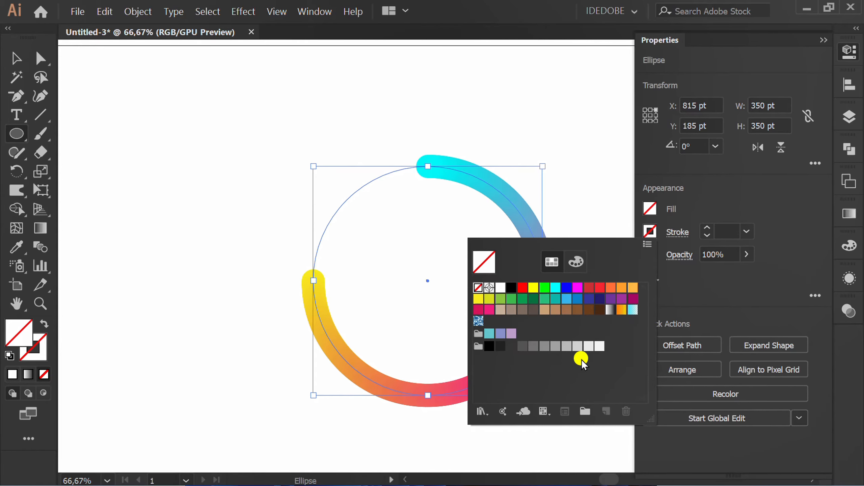
{"action": "left_click", "coordinate": [590, 347]}
{"action": "left_click", "coordinate": [755, 199]}
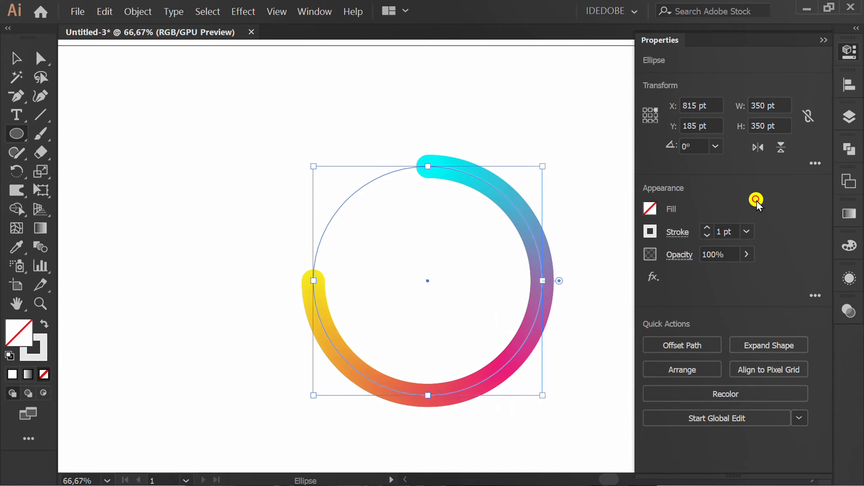
- Increase the gray circle's stroke weight to 35 pt
{"action": "scroll", "coordinate": [735, 232], "scroll_direction": "up", "scroll_amount": 20}
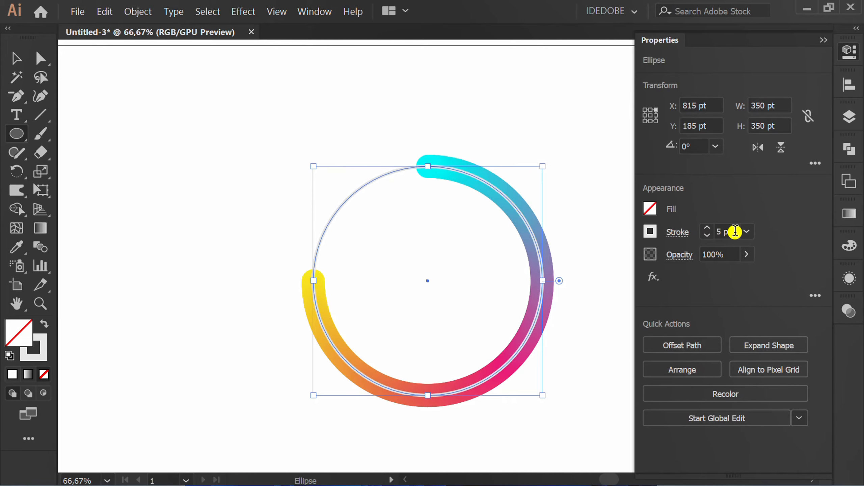
{"action": "scroll", "coordinate": [735, 232], "scroll_direction": "up", "scroll_amount": 6}
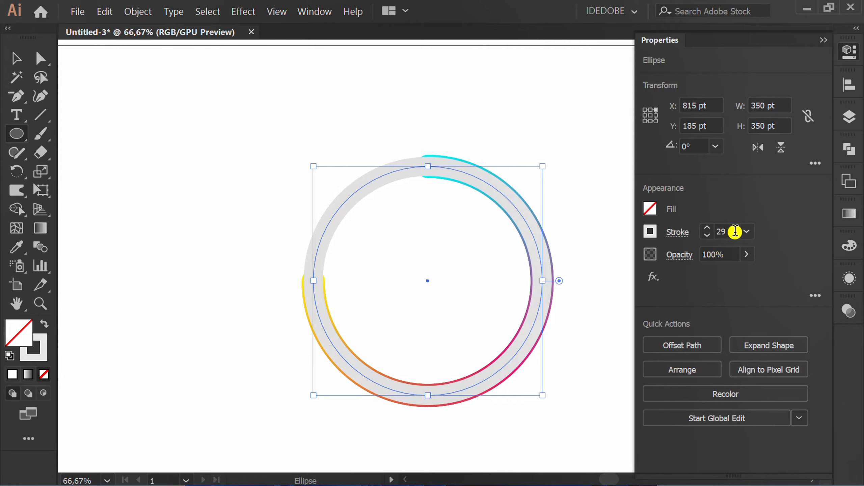
{"action": "scroll", "coordinate": [735, 231], "scroll_direction": "up", "scroll_amount": 6}
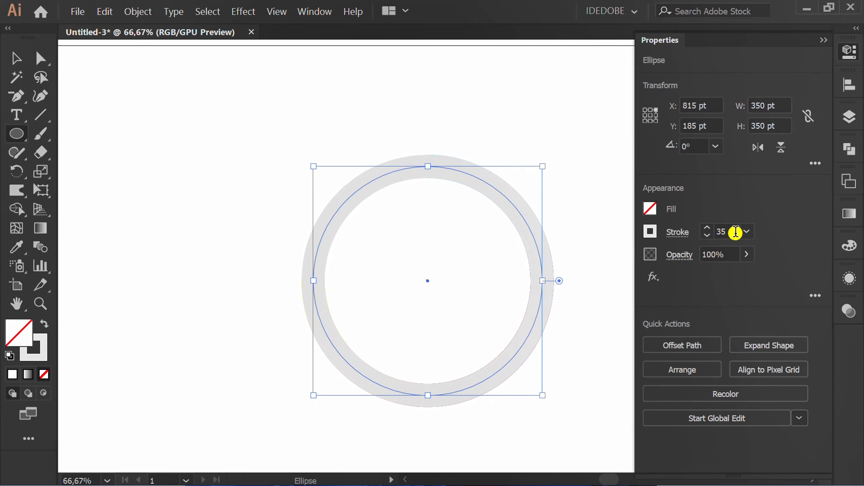
{"action": "left_click", "coordinate": [825, 39]}
- Send the light gray ring to the back, behind the colored arc, and deselect it
{"action": "right_click", "coordinate": [361, 191]}
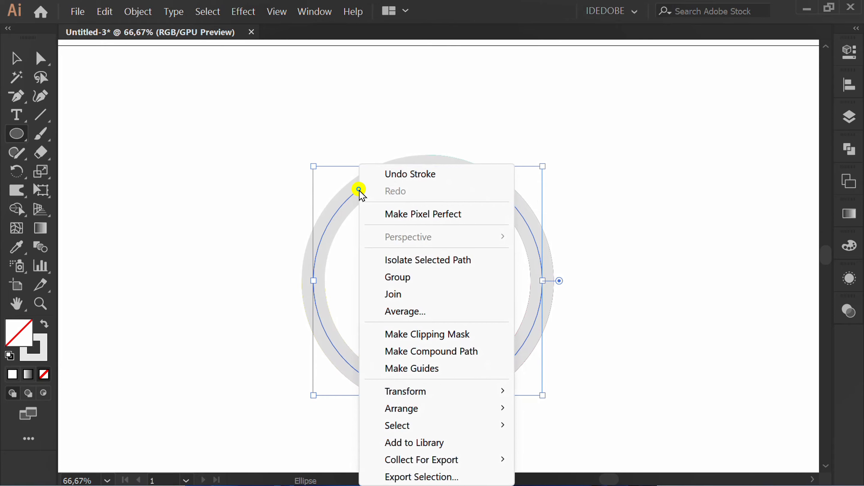
{"action": "mouse_move", "coordinate": [441, 410]}
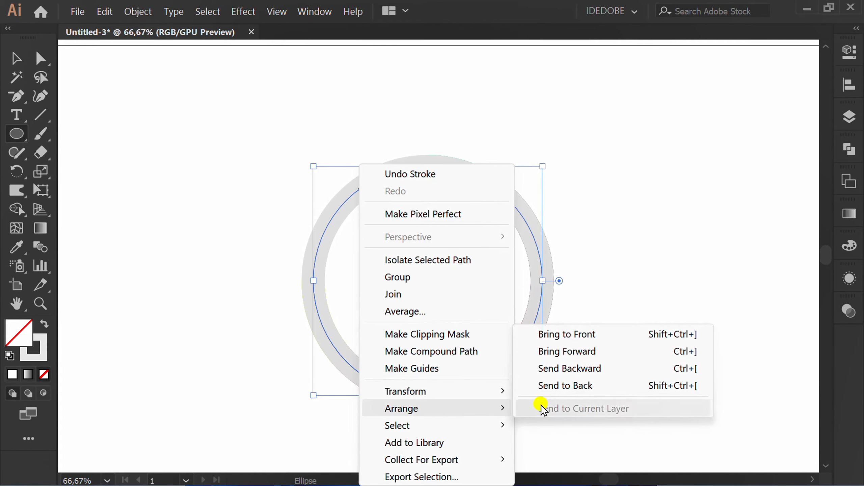
{"action": "left_click", "coordinate": [593, 384]}
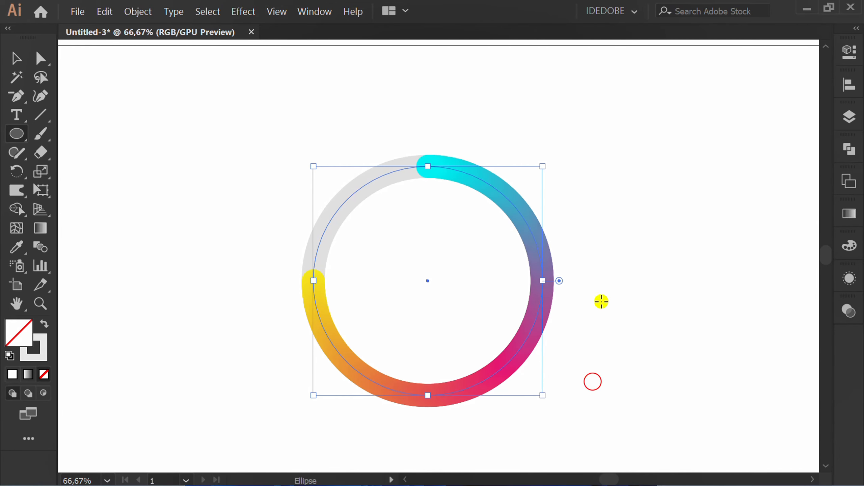
{"action": "key", "text": "v"}
{"action": "left_click", "coordinate": [602, 204]}
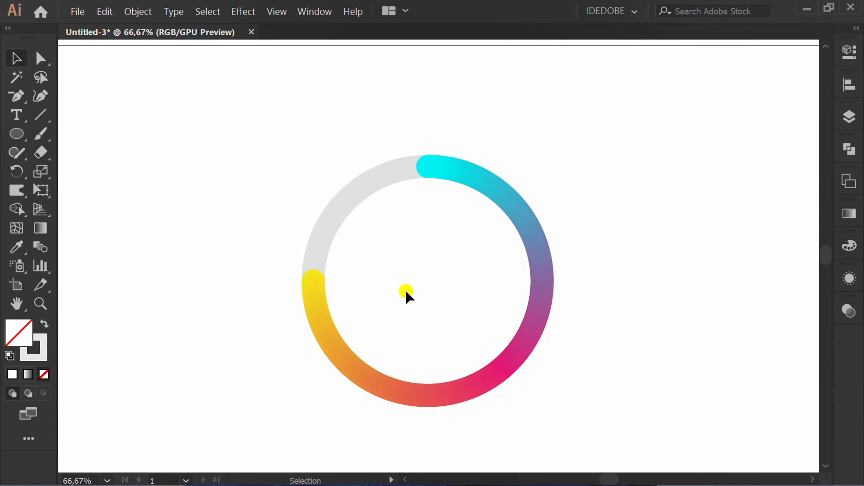
- Add a point text reading 75% in the empty area beside the ring
{"action": "left_click_drag", "start_coordinate": [16, 115], "coordinate": [100, 112]}
{"action": "left_click", "coordinate": [192, 223]}
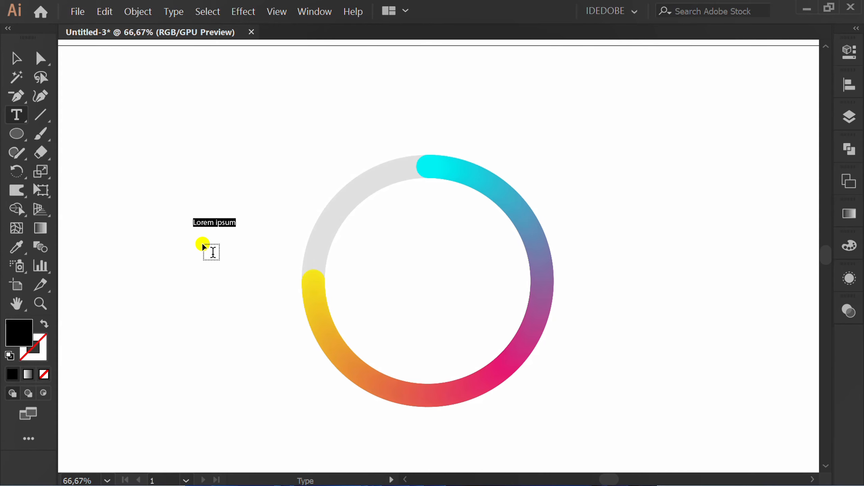
{"action": "type", "text": "75%"}
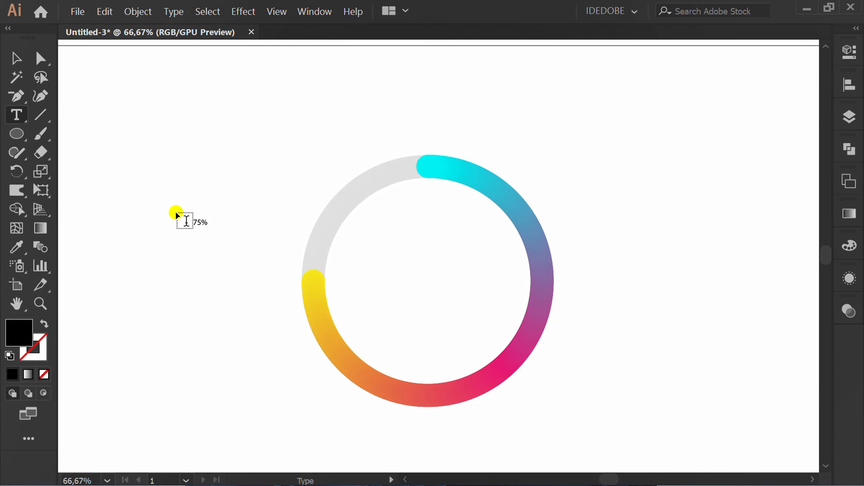
{"action": "left_click", "coordinate": [17, 58]}
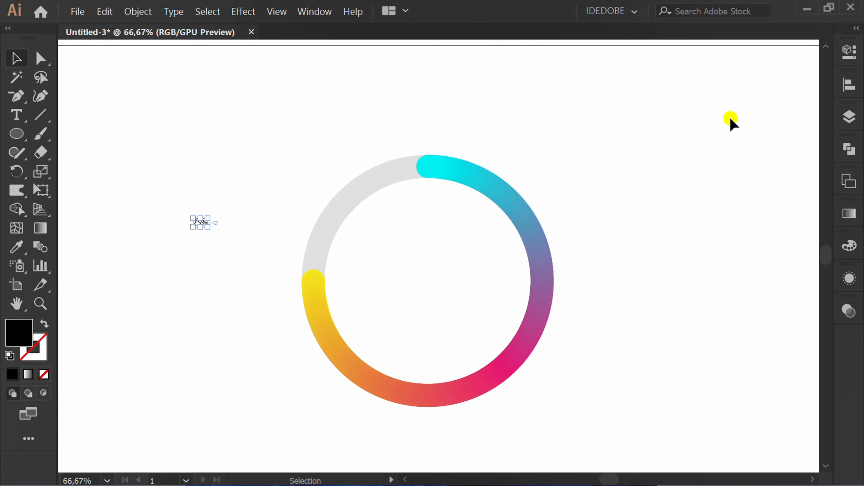
- Set the 75% text to the Semibold font style at a size of 60 pt
{"action": "left_click", "coordinate": [849, 53]}
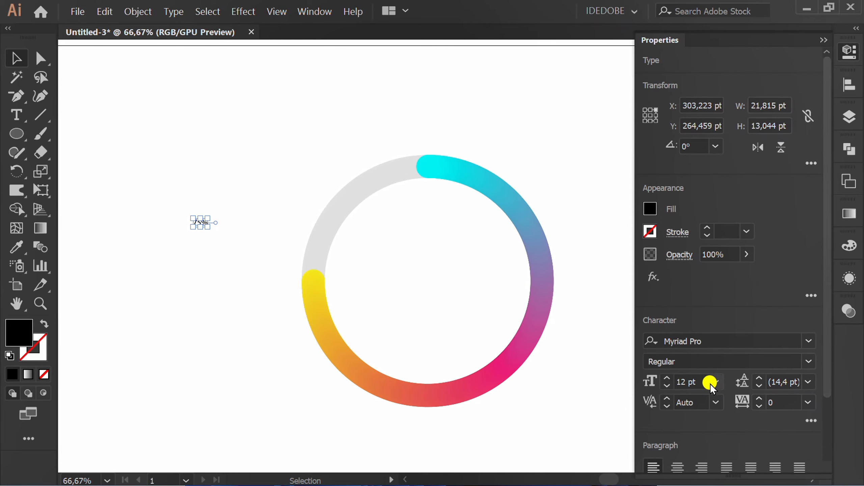
{"action": "scroll", "coordinate": [704, 383], "scroll_direction": "up", "scroll_amount": 20}
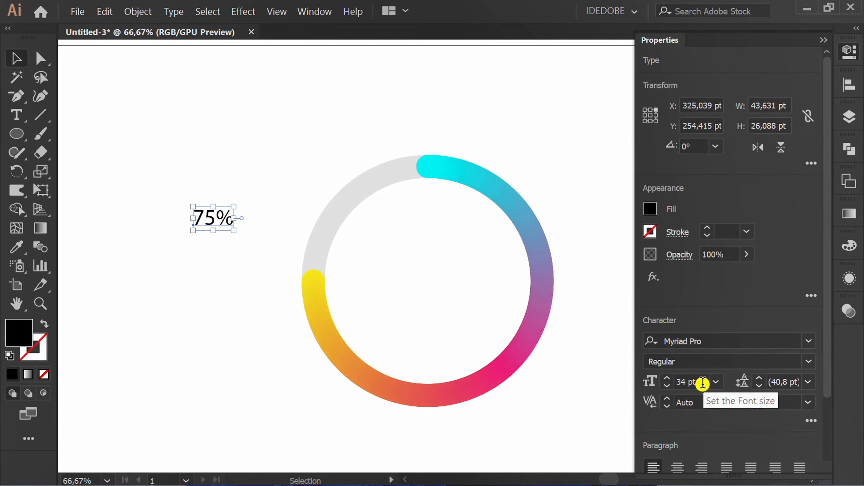
{"action": "scroll", "coordinate": [704, 382], "scroll_direction": "up", "scroll_amount": 9}
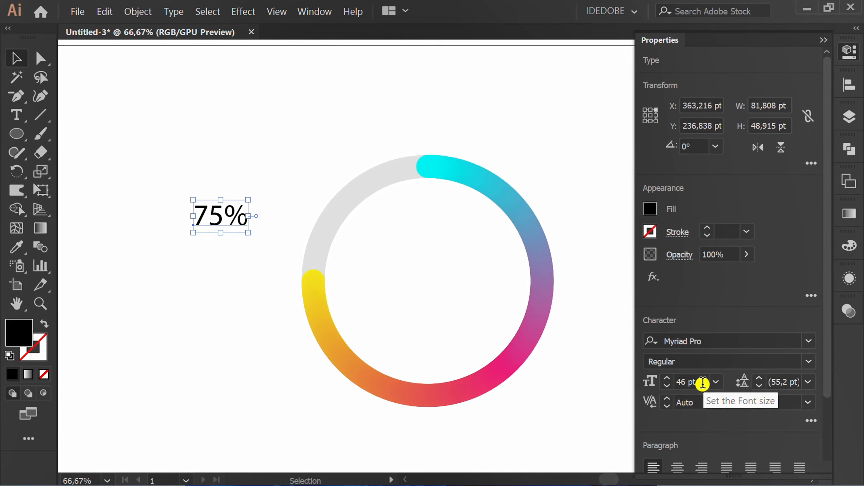
{"action": "scroll", "coordinate": [703, 383], "scroll_direction": "up", "scroll_amount": 3}
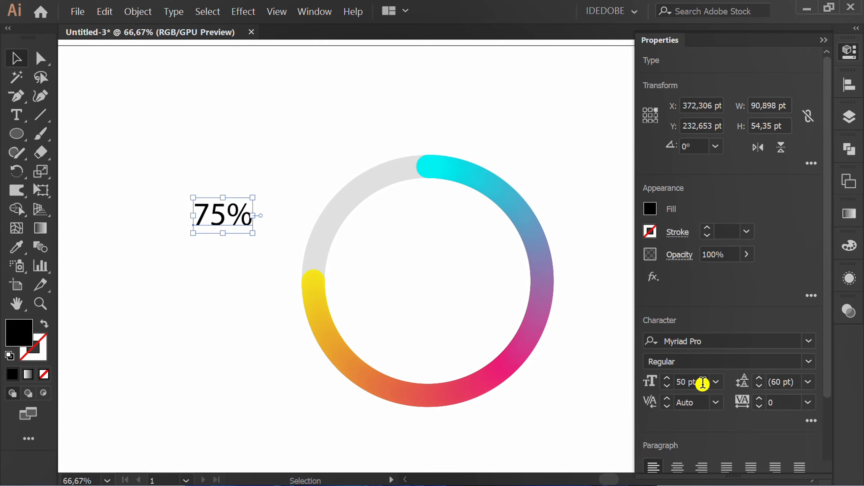
{"action": "left_click", "coordinate": [808, 362]}
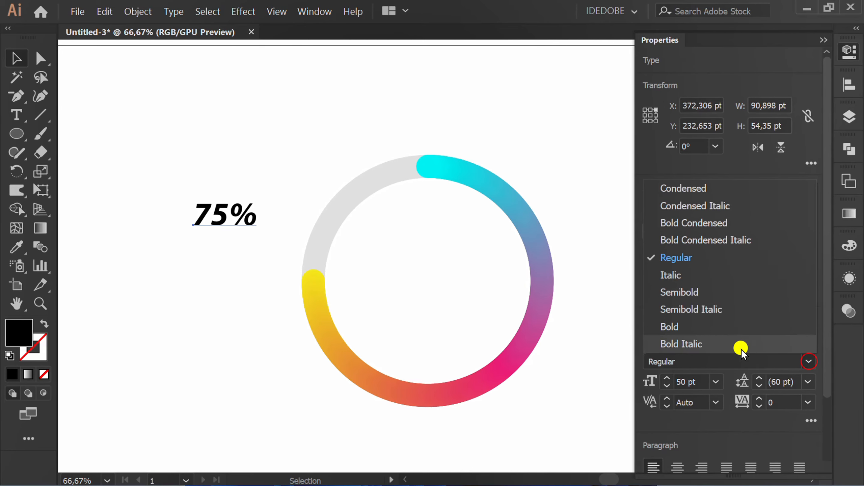
{"action": "left_click", "coordinate": [684, 292]}
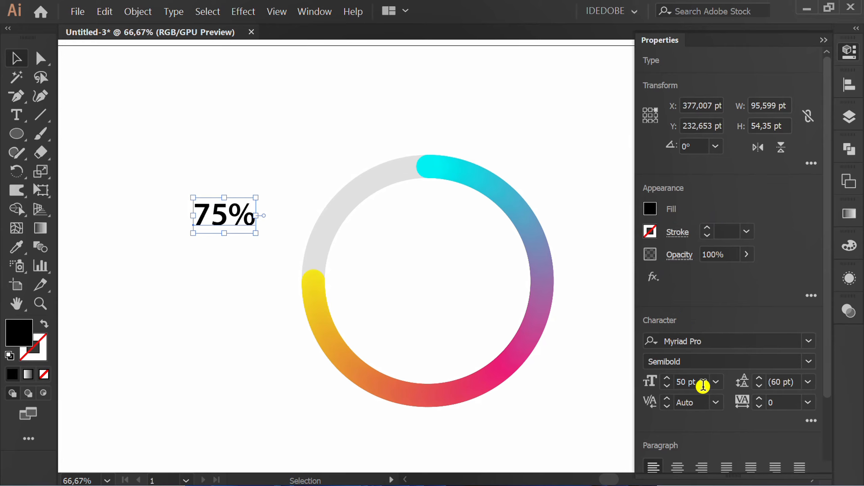
{"action": "scroll", "coordinate": [703, 382], "scroll_direction": "up", "scroll_amount": 8}
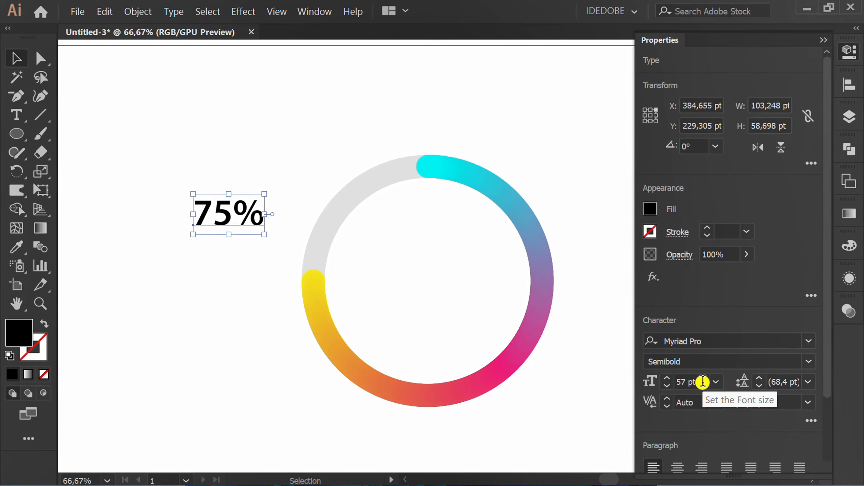
{"action": "scroll", "coordinate": [702, 382], "scroll_direction": "up", "scroll_amount": 2}
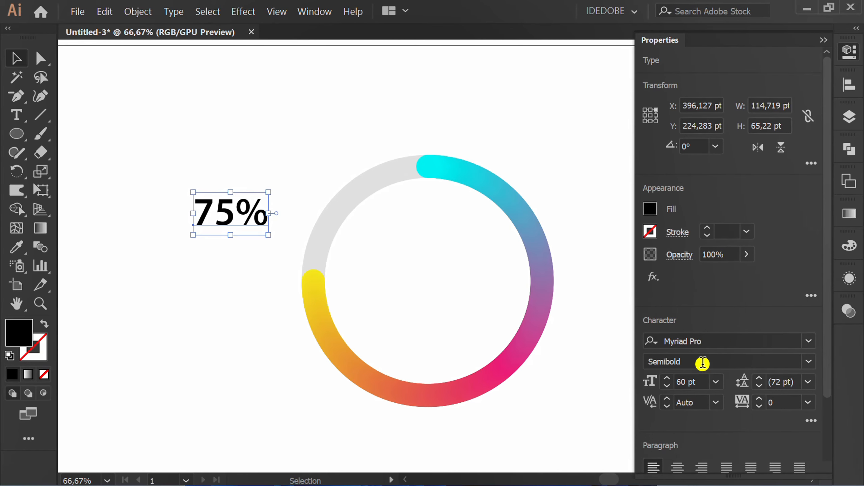
- Fill the 75% text with a dark gray swatch from the grays group
{"action": "left_click", "coordinate": [650, 207]}
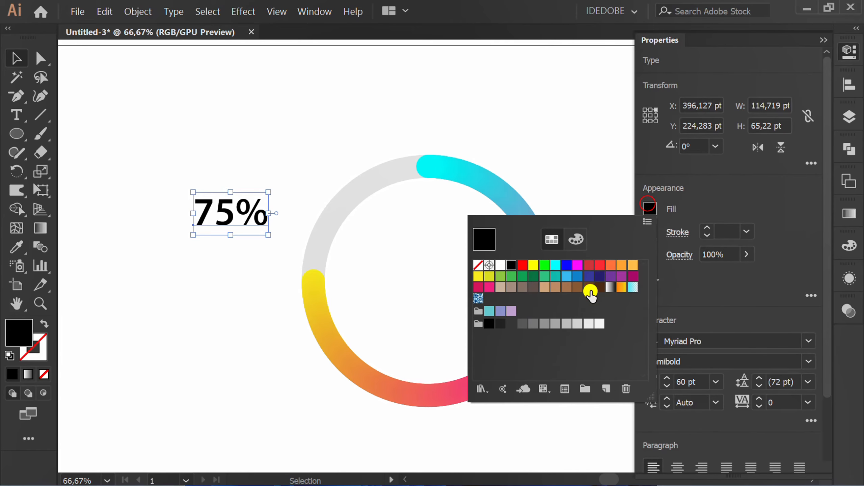
{"action": "left_click", "coordinate": [511, 325]}
{"action": "left_click", "coordinate": [522, 325]}
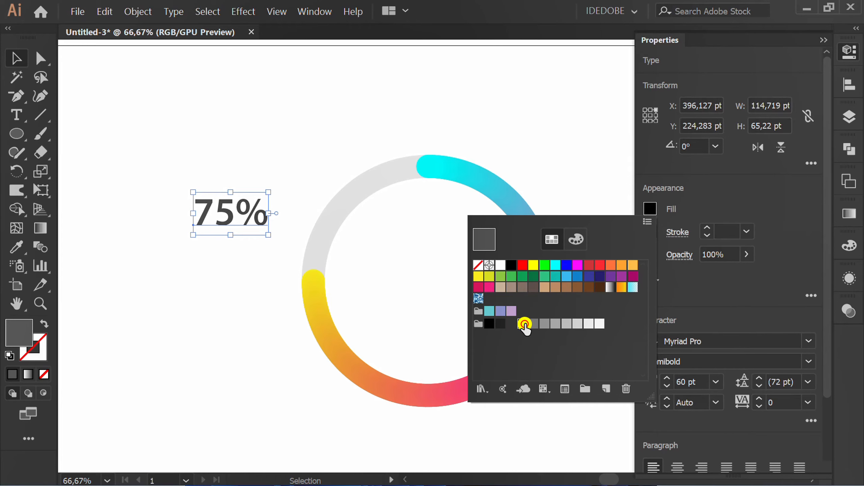
{"action": "left_click", "coordinate": [789, 203]}
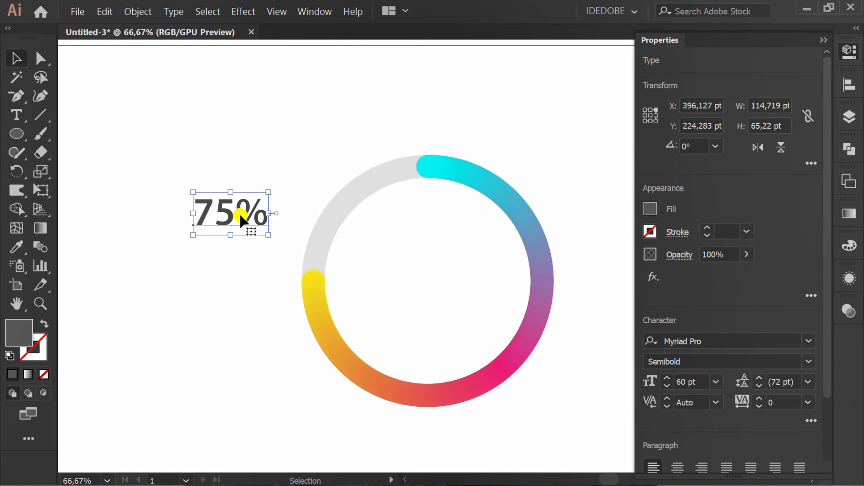
- Reduce the font size of only the percent sign in the 75% text to 25 pt
{"action": "scroll", "coordinate": [241, 212], "scroll_direction": "up", "scroll_amount": 4, "text": "alt"}
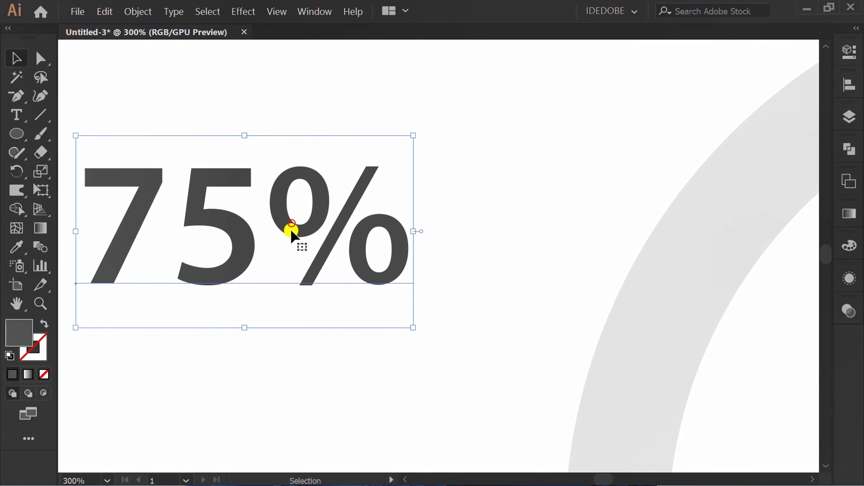
{"action": "key", "text": "t"}
{"action": "left_click", "coordinate": [290, 229]}
{"action": "left_click_drag", "start_coordinate": [271, 225], "coordinate": [349, 222]}
{"action": "left_click", "coordinate": [847, 54]}
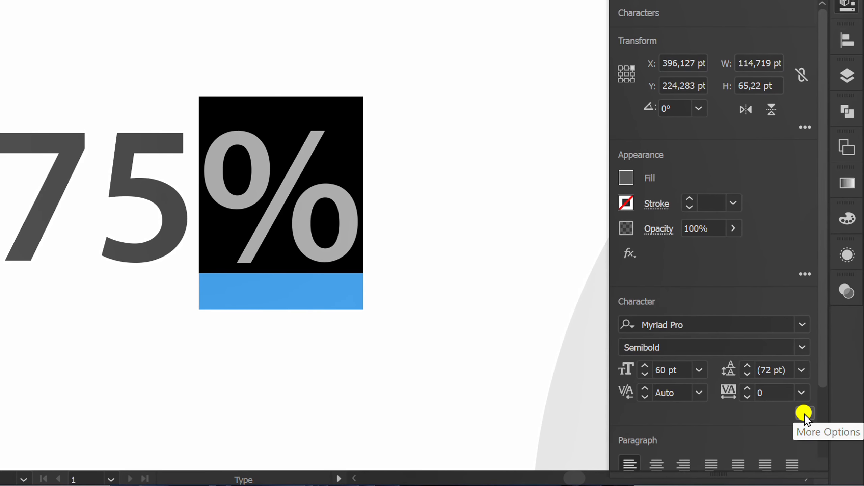
{"action": "left_click", "coordinate": [805, 414]}
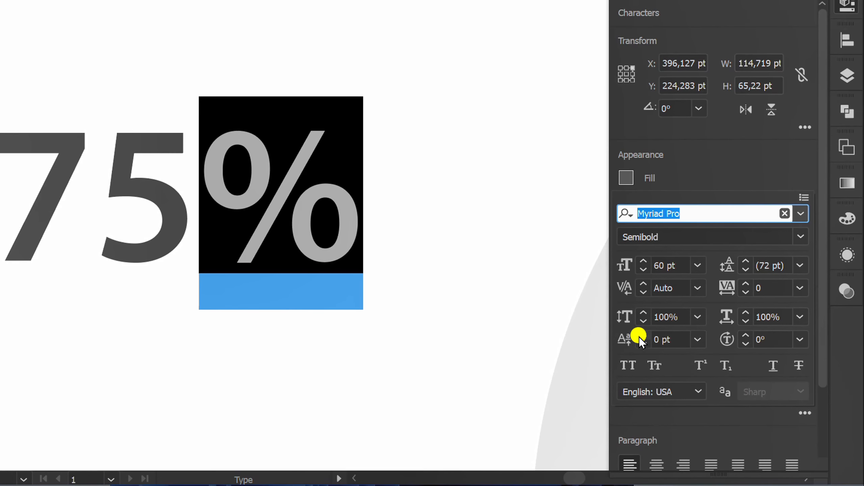
{"action": "scroll", "coordinate": [675, 267], "scroll_direction": "down", "scroll_amount": 20}
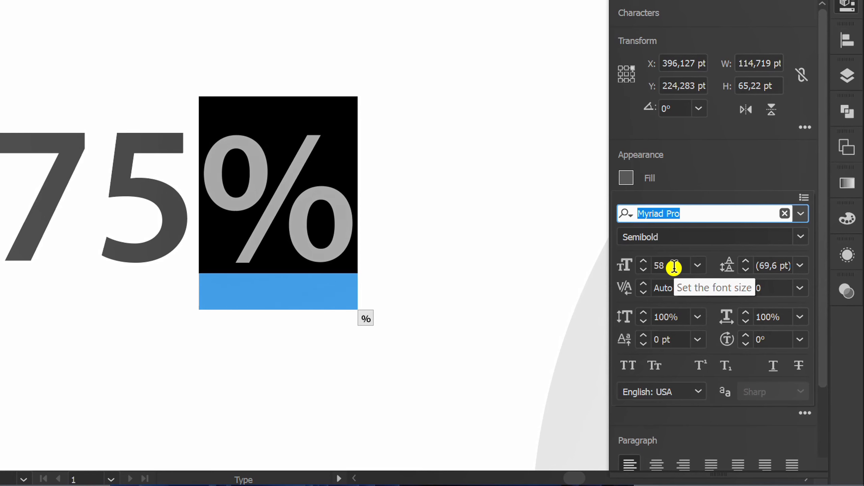
{"action": "scroll", "coordinate": [677, 266], "scroll_direction": "down", "scroll_amount": 10}
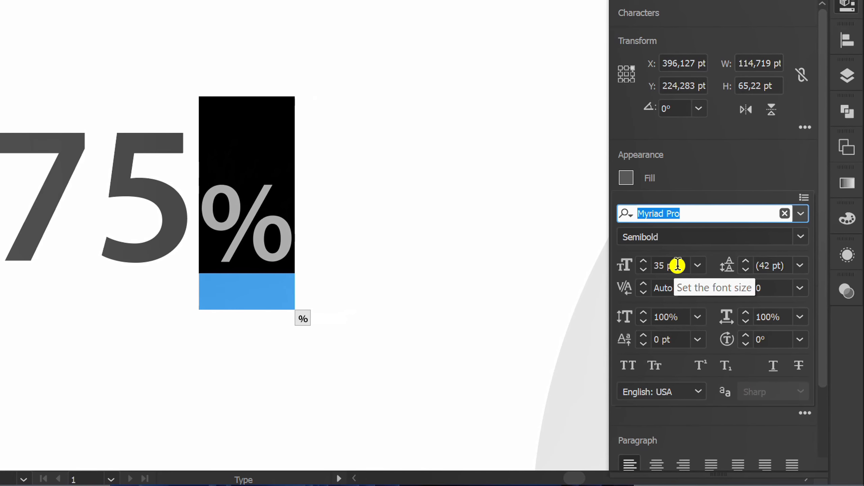
{"action": "scroll", "coordinate": [677, 268], "scroll_direction": "down", "scroll_amount": 2}
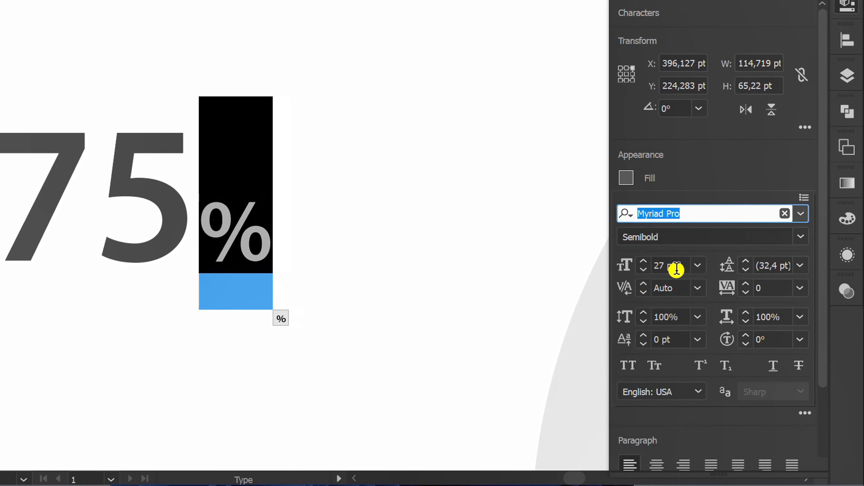
{"action": "scroll", "coordinate": [676, 269], "scroll_direction": "down", "scroll_amount": 2}
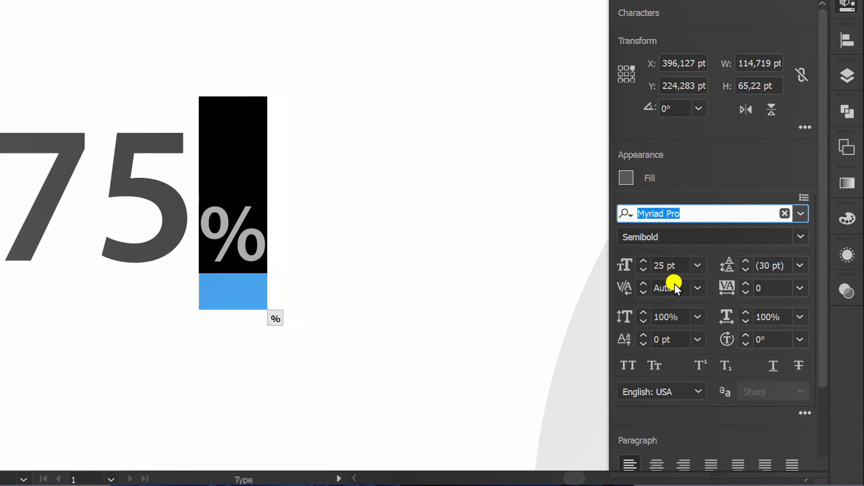
- Raise the percent sign with a baseline shift of 23 pt so its top lines up with the digits
{"action": "scroll", "coordinate": [674, 338], "scroll_direction": "up", "scroll_amount": 1}
{"action": "scroll", "coordinate": [673, 337], "scroll_direction": "up", "scroll_amount": 8}
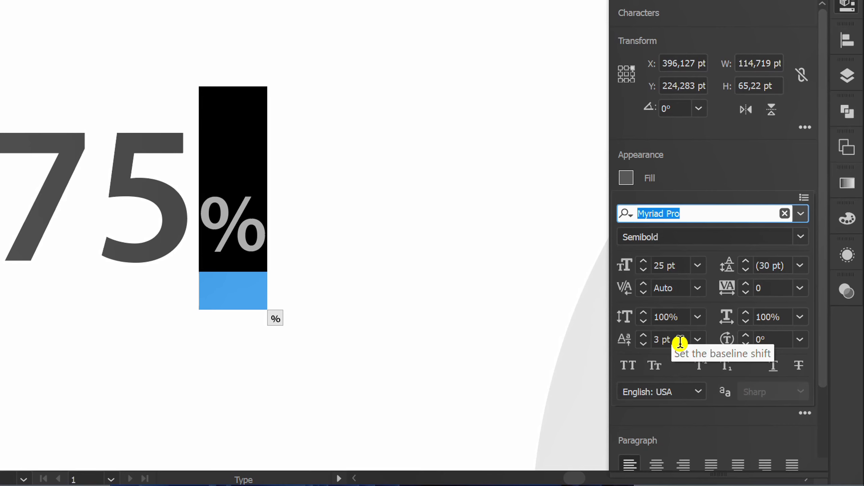
{"action": "scroll", "coordinate": [681, 339], "scroll_direction": "up", "scroll_amount": 9}
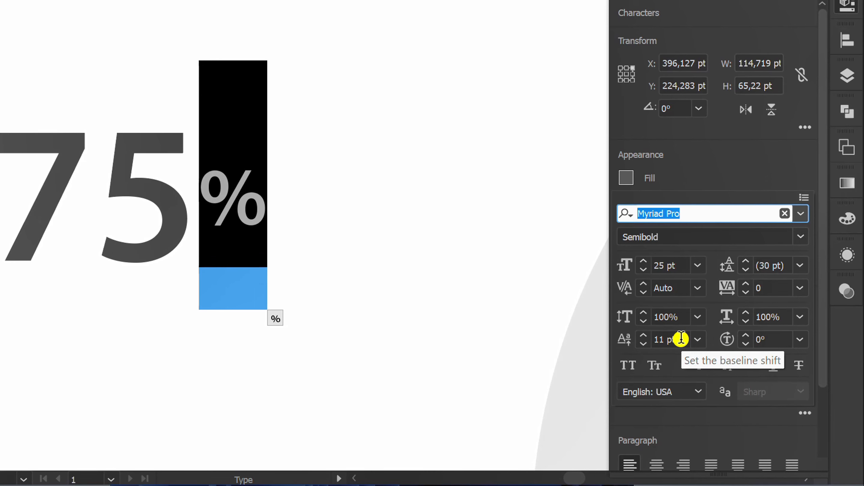
{"action": "scroll", "coordinate": [681, 338], "scroll_direction": "up", "scroll_amount": 6}
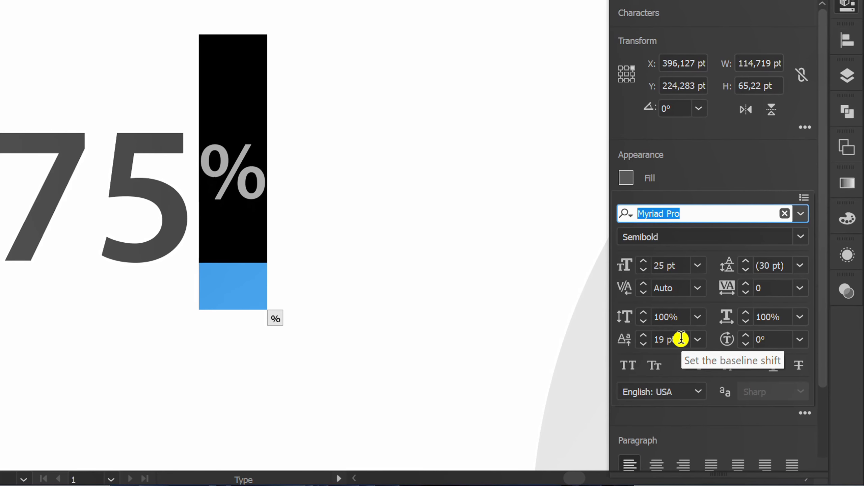
{"action": "scroll", "coordinate": [681, 339], "scroll_direction": "down", "scroll_amount": 1}
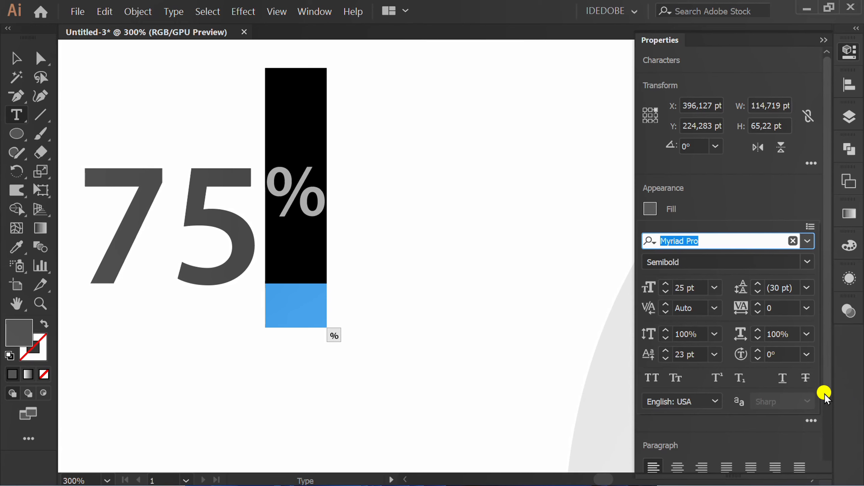
{"action": "left_click", "coordinate": [847, 401]}
{"action": "left_click", "coordinate": [822, 37]}
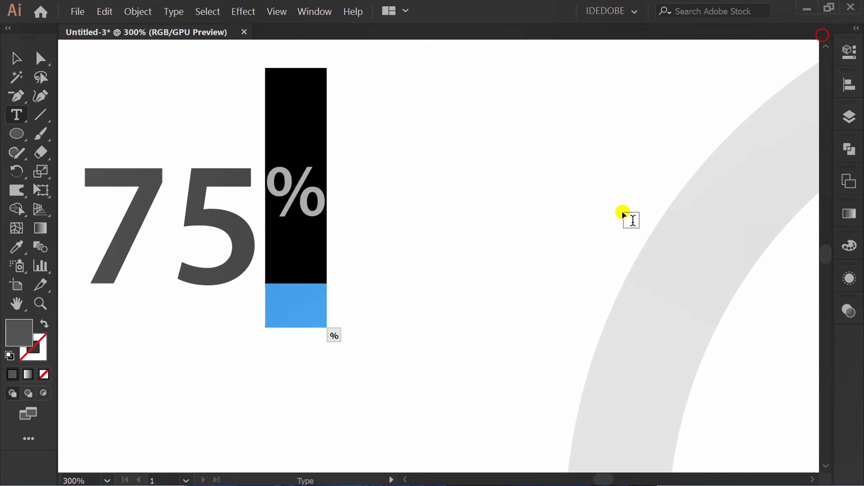
- Convert the 75% text to outlines and deselect it
{"action": "left_click", "coordinate": [17, 57]}
{"action": "scroll", "coordinate": [431, 242], "scroll_direction": "down", "scroll_amount": 1}
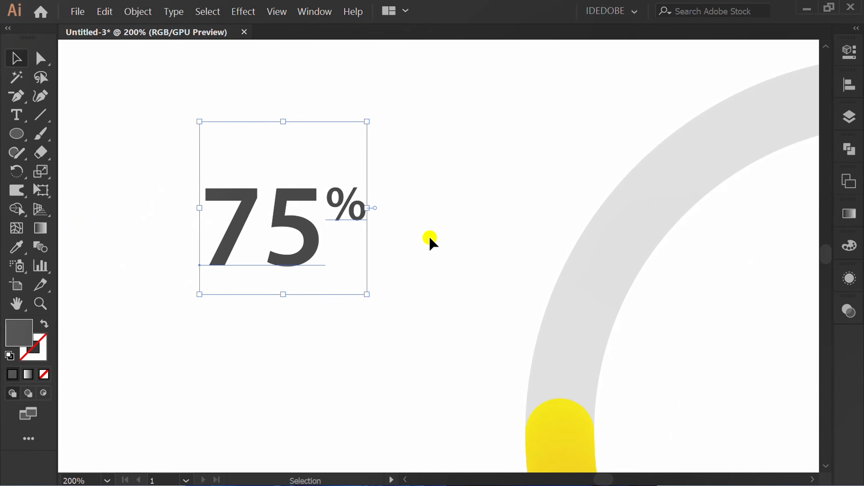
{"action": "right_click", "coordinate": [233, 219]}
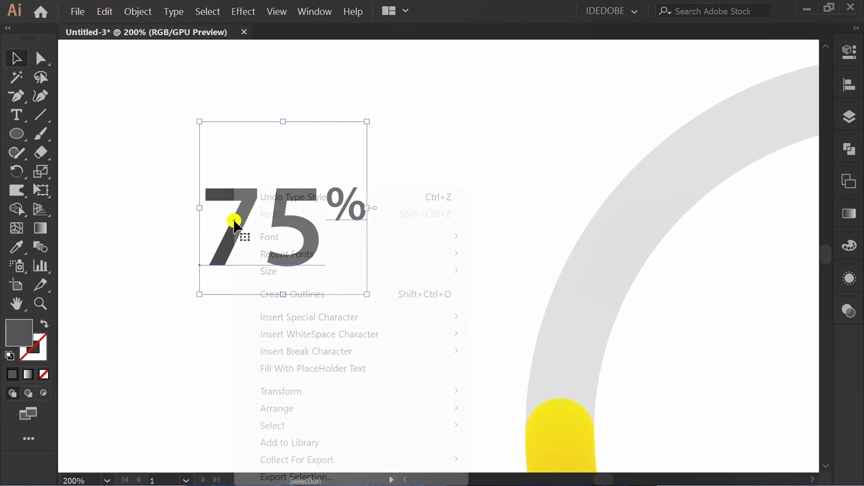
{"action": "left_click", "coordinate": [315, 294]}
{"action": "left_click", "coordinate": [267, 337]}
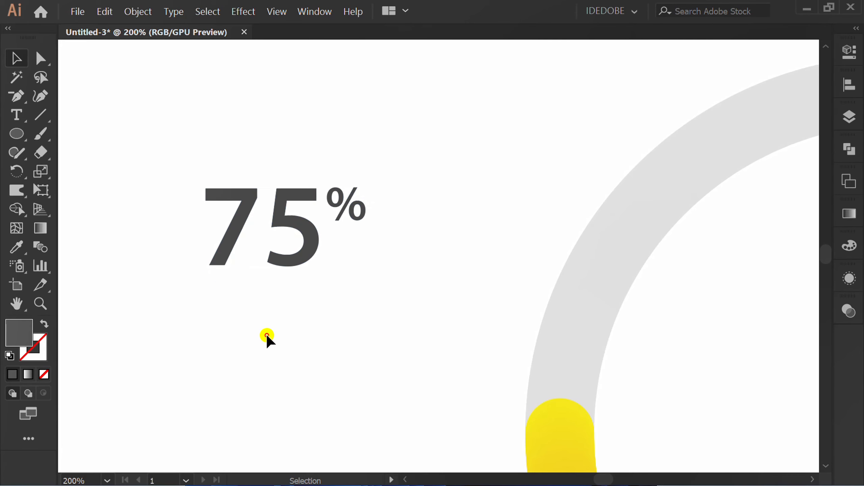
- Move the outlined 75% label inside the ring and center it horizontally and vertically on the artboard
{"action": "scroll", "coordinate": [220, 280], "scroll_direction": "down", "scroll_amount": 3}
{"action": "left_click_drag", "start_coordinate": [289, 216], "coordinate": [504, 322]}
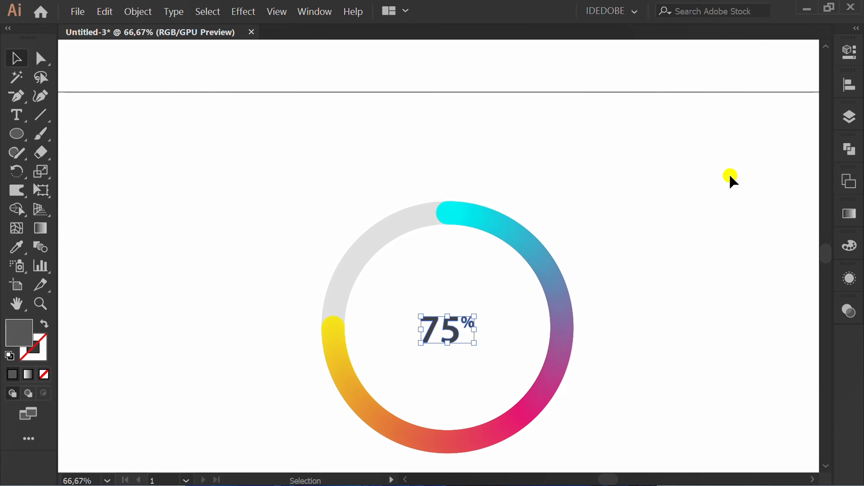
{"action": "left_click", "coordinate": [848, 90]}
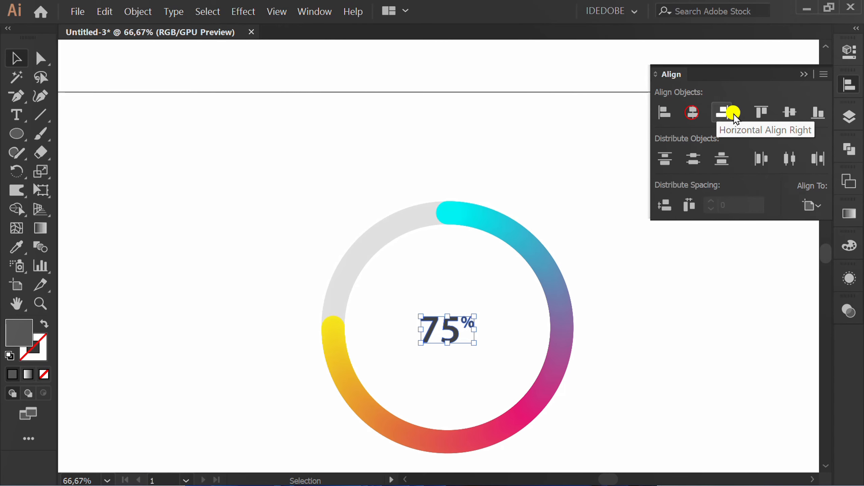
{"action": "left_click", "coordinate": [790, 114]}
{"action": "left_click", "coordinate": [803, 74]}
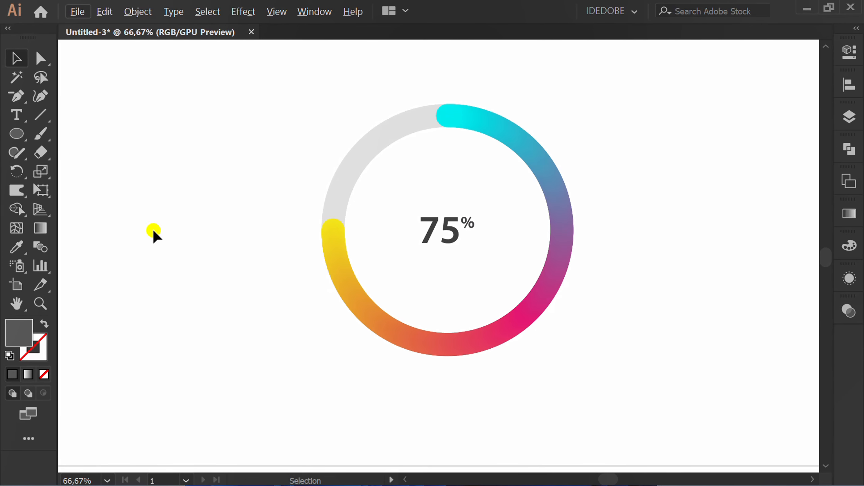
- Draw a flat ellipse about 212 by 43 pt just below the ring and set its opacity to 35%
{"action": "left_click_drag", "start_coordinate": [16, 134], "coordinate": [79, 171]}
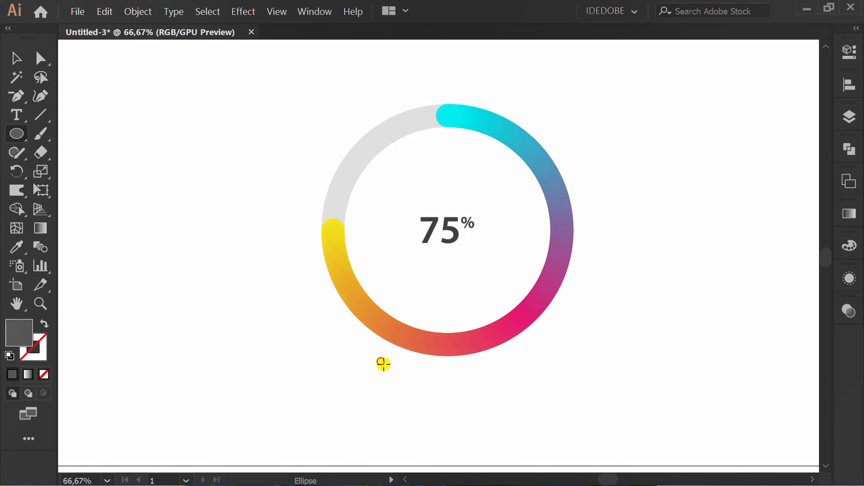
{"action": "left_click_drag", "start_coordinate": [383, 364], "coordinate": [518, 388]}
{"action": "left_click", "coordinate": [845, 55]}
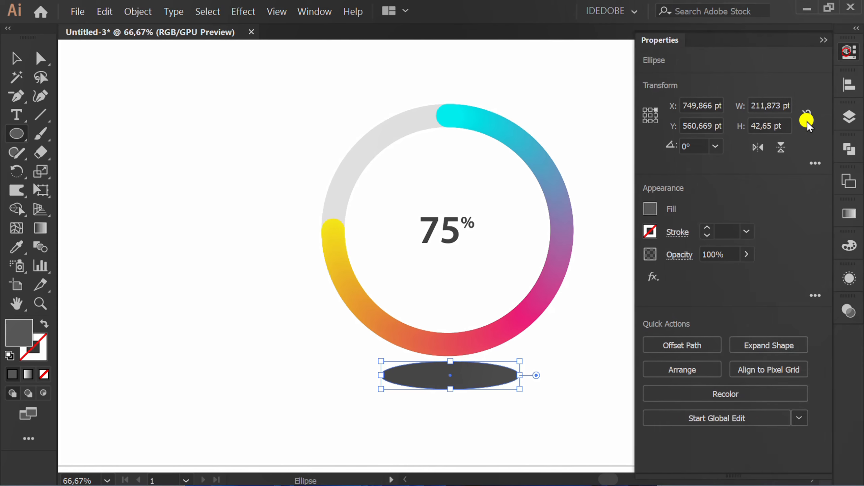
{"action": "left_click", "coordinate": [734, 255]}
{"action": "type", "text": "35"}
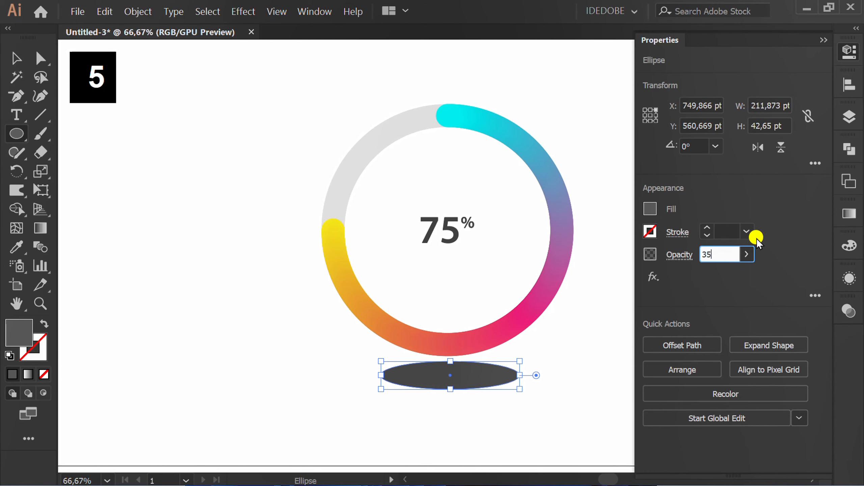
{"action": "left_click", "coordinate": [786, 204]}
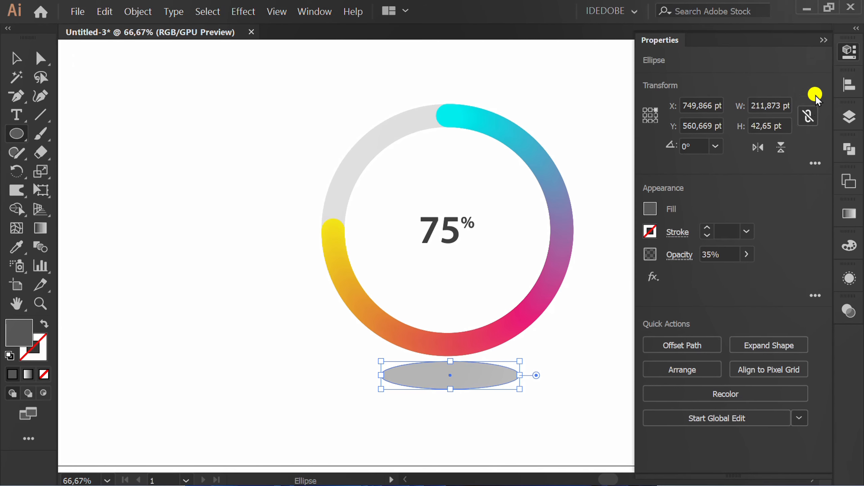
{"action": "left_click", "coordinate": [823, 40]}
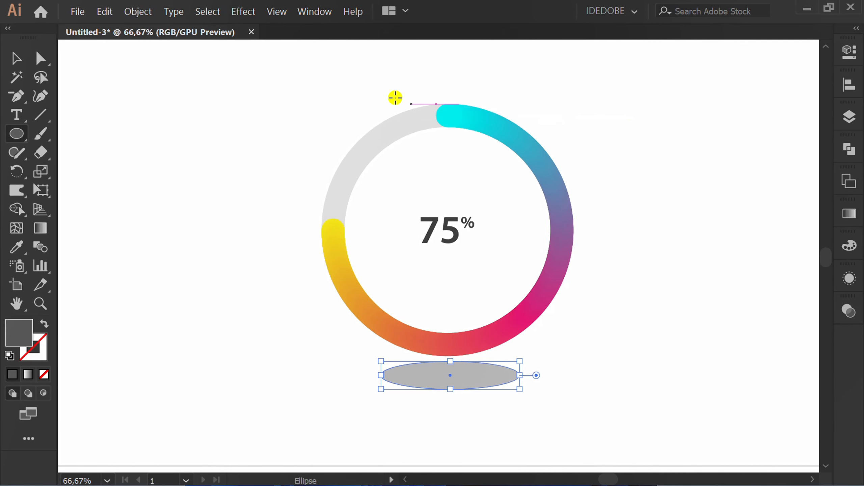
- Apply a Feather effect with a 12 pt radius to the ellipse below the ring
{"action": "left_click", "coordinate": [243, 11]}
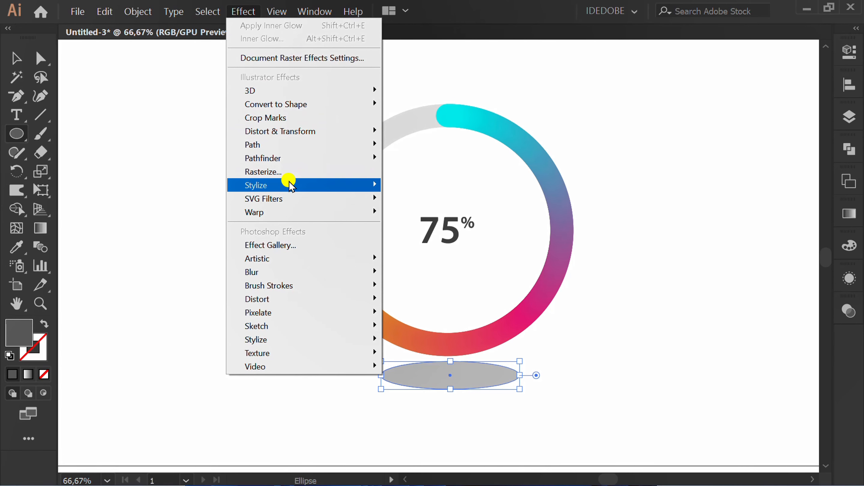
{"action": "mouse_move", "coordinate": [329, 188]}
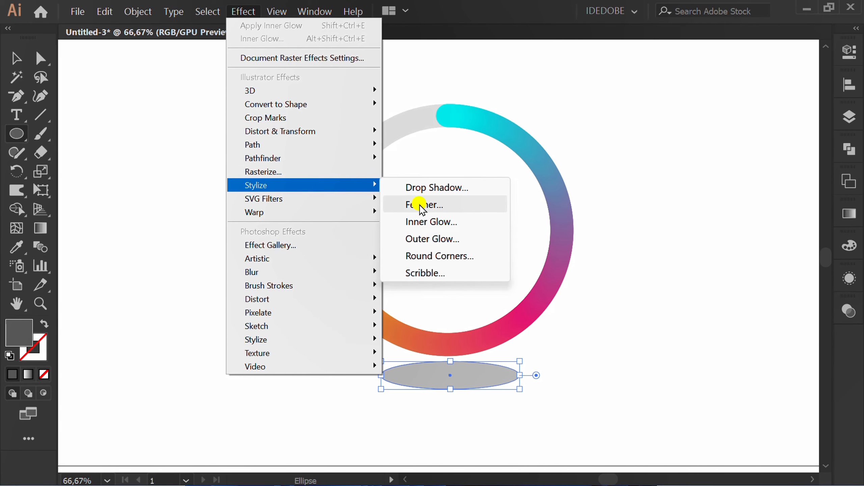
{"action": "left_click", "coordinate": [455, 204]}
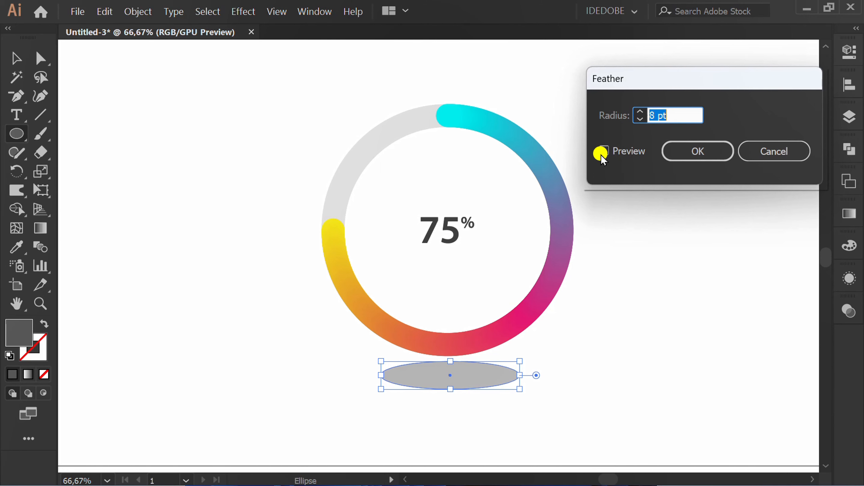
{"action": "left_click", "coordinate": [603, 151]}
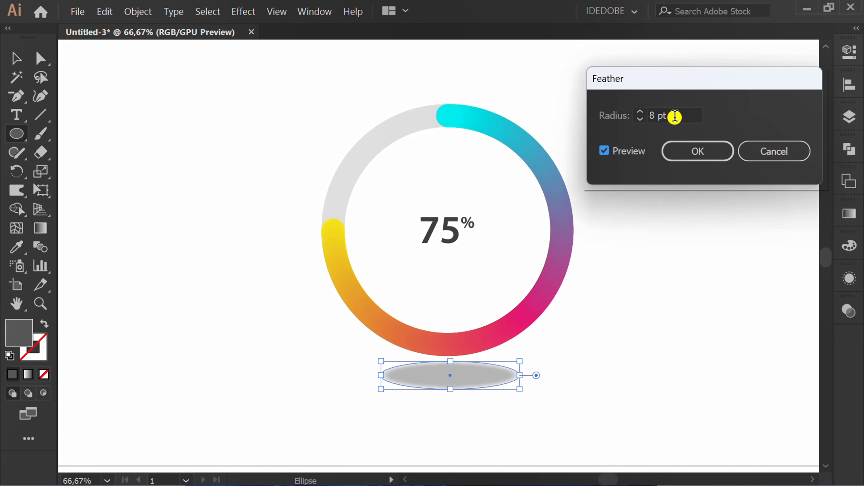
{"action": "double_click", "coordinate": [675, 116]}
{"action": "type", "text": "12"}
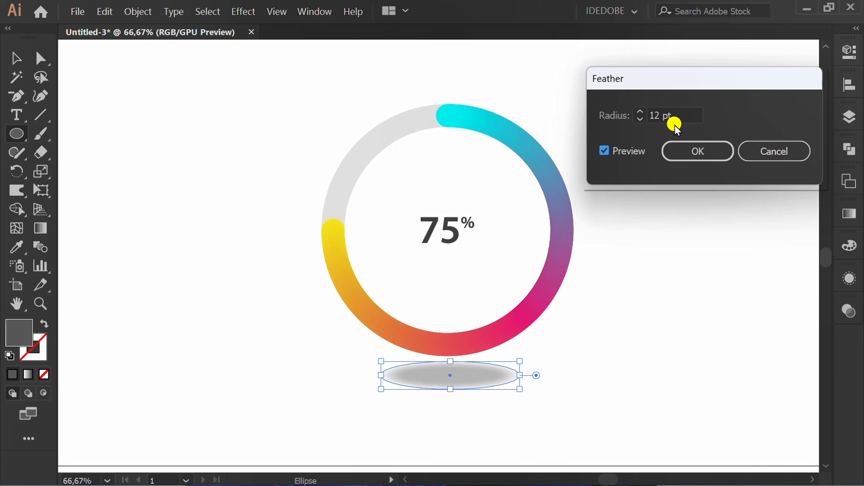
{"action": "left_click", "coordinate": [680, 151]}
- Lower the feathered ellipse's opacity to 28% and resize it to be slightly flatter and narrower
{"action": "left_click", "coordinate": [849, 53]}
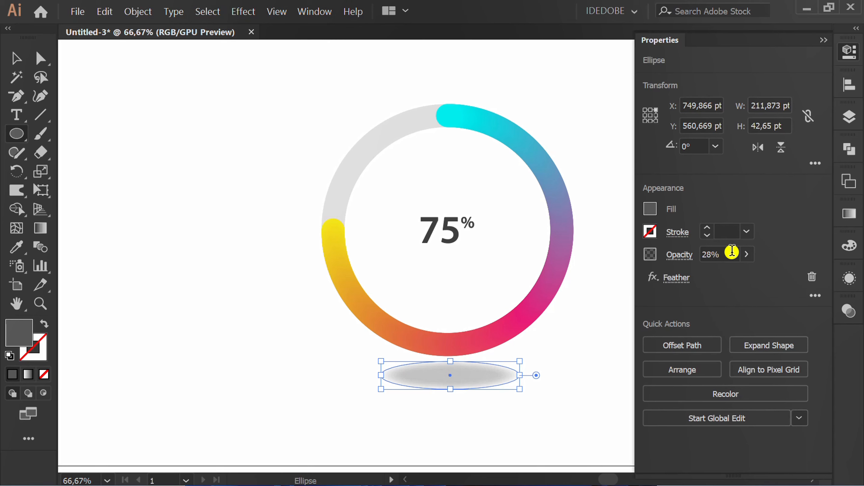
{"action": "left_click", "coordinate": [823, 40]}
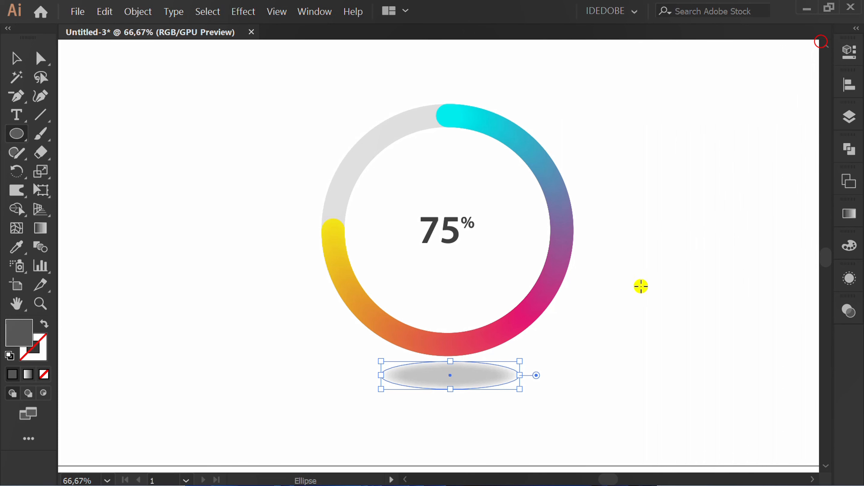
{"action": "left_click_drag", "start_coordinate": [450, 361], "coordinate": [452, 369]}
{"action": "left_click_drag", "start_coordinate": [520, 375], "coordinate": [513, 378]}
- Center the shadow ellipse horizontally on the artboard and deselect it
{"action": "key", "text": "v"}
{"action": "key", "text": "ctrl+minus"}
{"action": "key", "text": "ctrl+minus"}
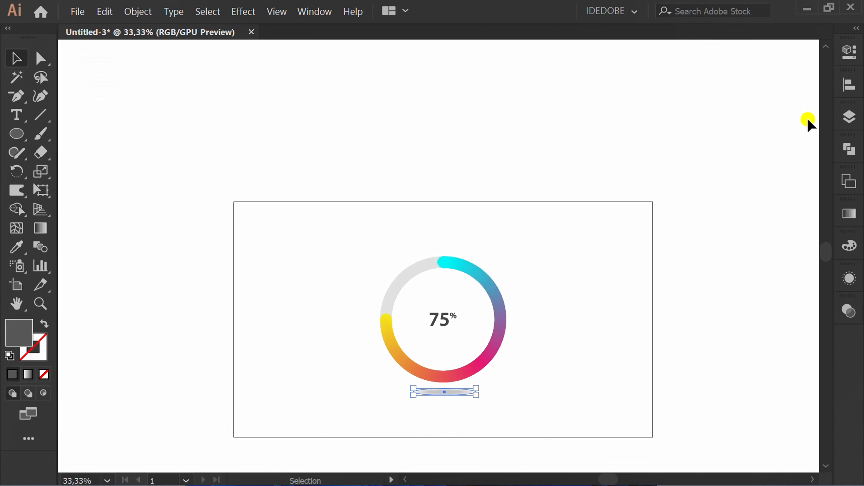
{"action": "left_click", "coordinate": [846, 88]}
{"action": "left_click", "coordinate": [694, 113]}
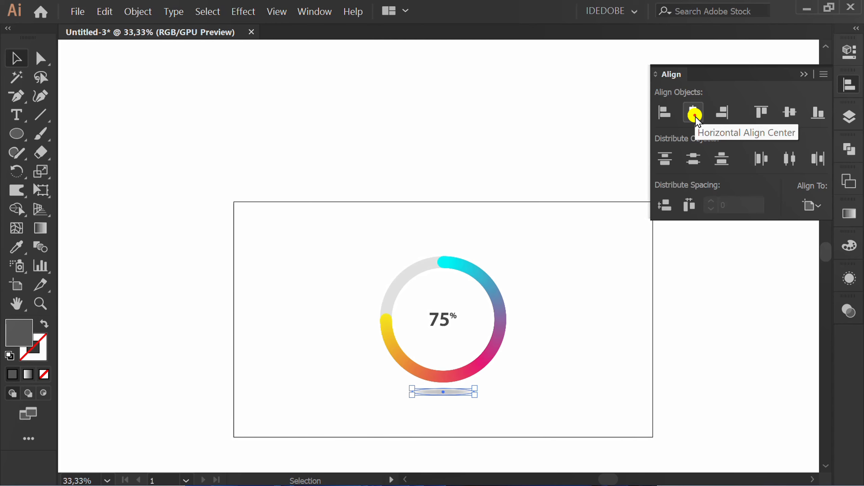
{"action": "left_click", "coordinate": [804, 79]}
{"action": "left_click", "coordinate": [561, 265]}
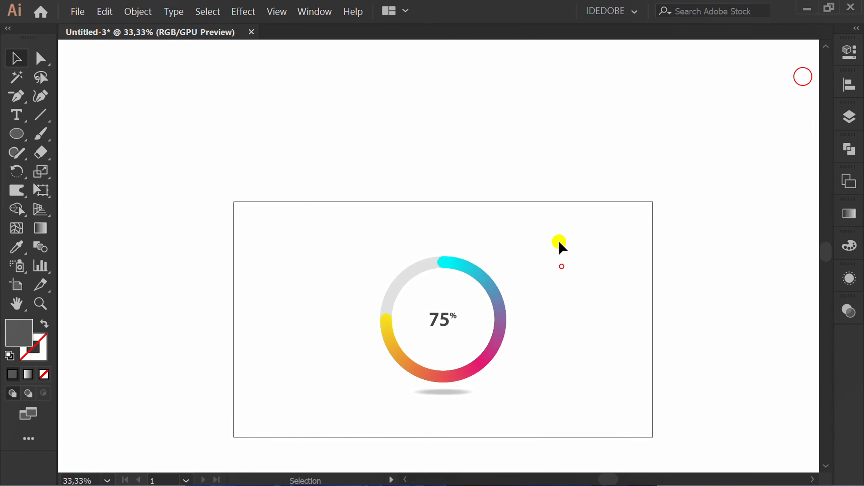
- Group the ring, the 75% label and the shadow ellipse together and deselect the group
{"action": "left_click_drag", "start_coordinate": [558, 222], "coordinate": [363, 399]}
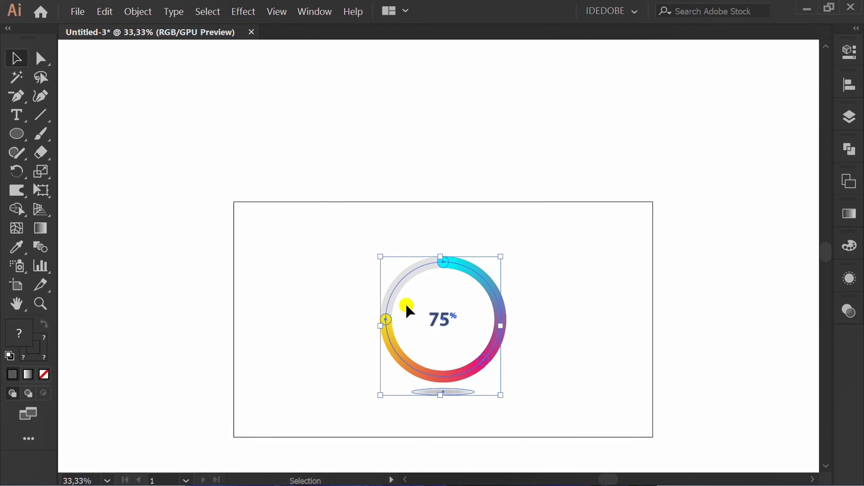
{"action": "right_click", "coordinate": [407, 292]}
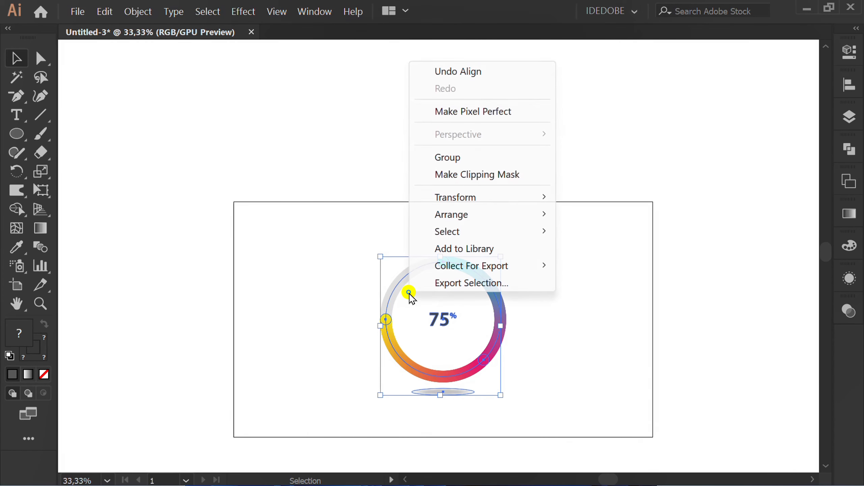
{"action": "left_click", "coordinate": [471, 165]}
{"action": "left_click", "coordinate": [536, 313]}
{"action": "scroll", "coordinate": [459, 408], "scroll_direction": "up", "scroll_amount": 2}
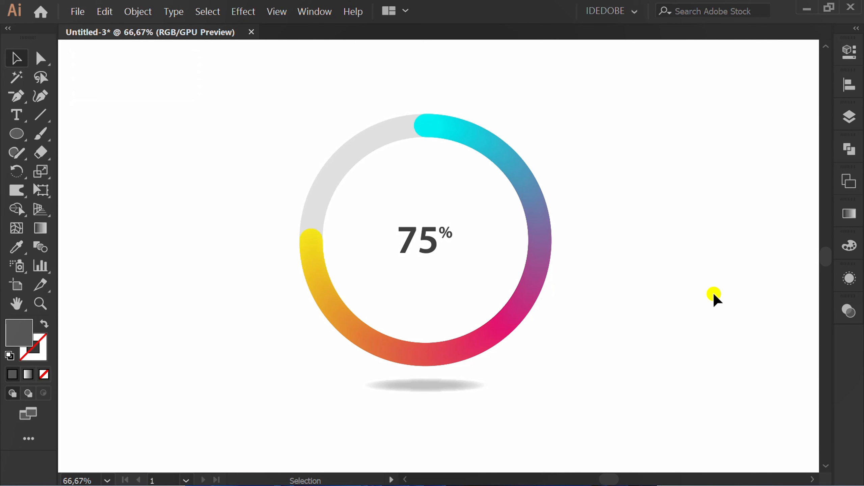